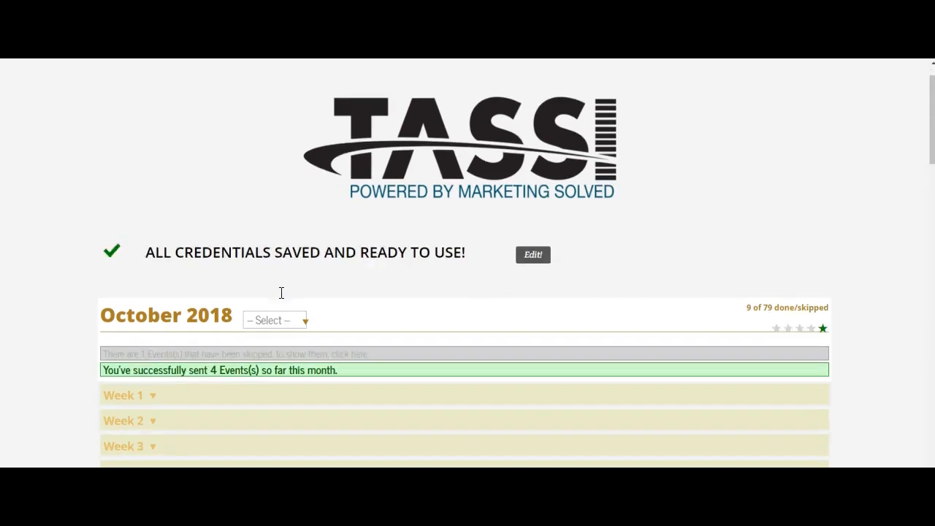
# Open the scheduling form of the Quote Graphic event on Sunday, October 28, in Week 5.
pyautogui.scroll(-3, 281, 291)
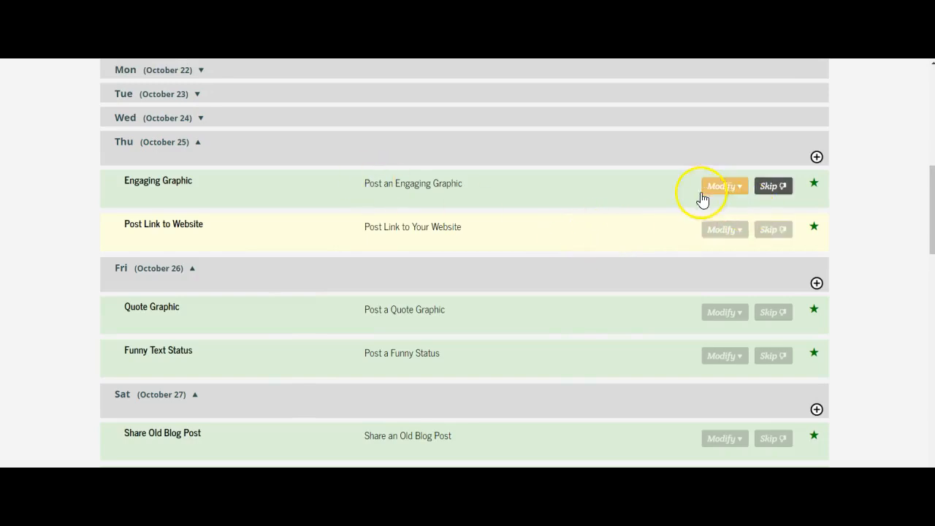
pyautogui.scroll(-3, 694, 380)
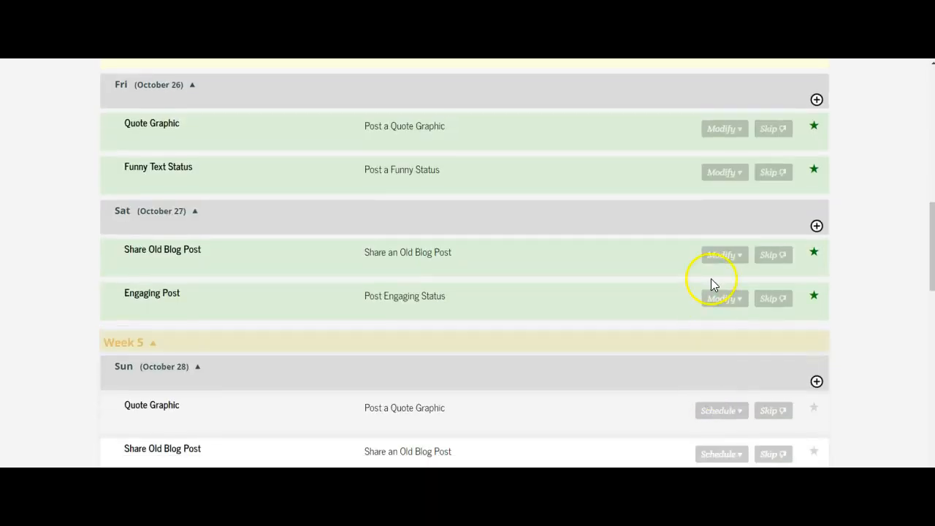
pyautogui.scroll(-2, 710, 278)
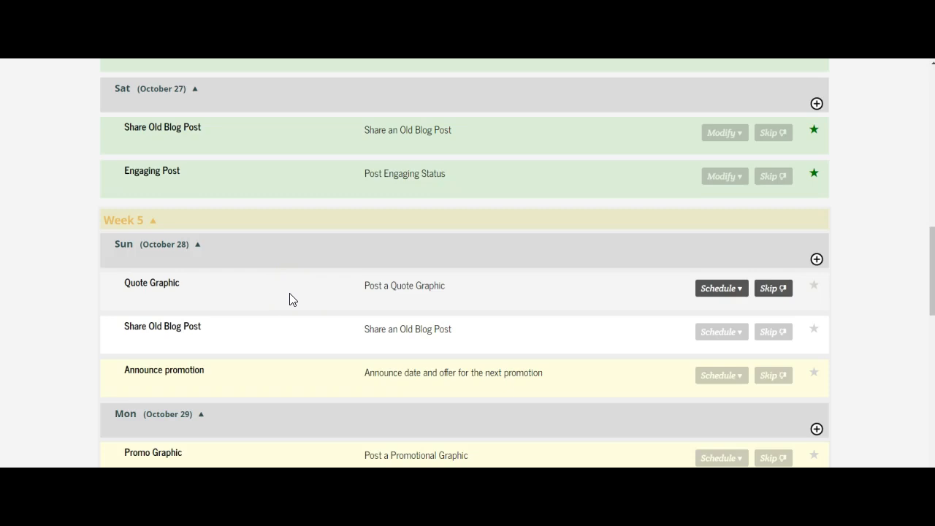
pyautogui.click(419, 294)
pyautogui.click(727, 296)
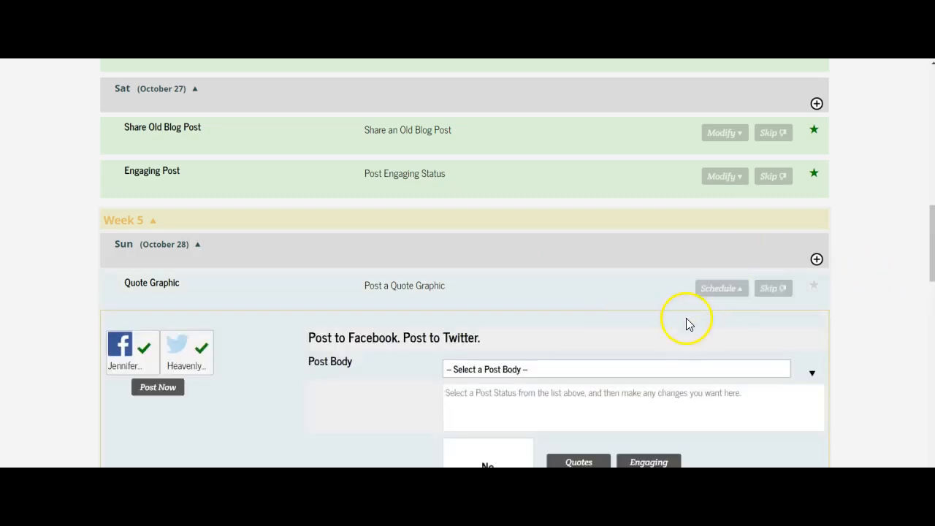
# Preview the "The secret to getting ahead is getting started" graphic from the Quotes images and select it as the post's image.
pyautogui.scroll(-1, 686, 323)
pyautogui.scroll(-1, 683, 323)
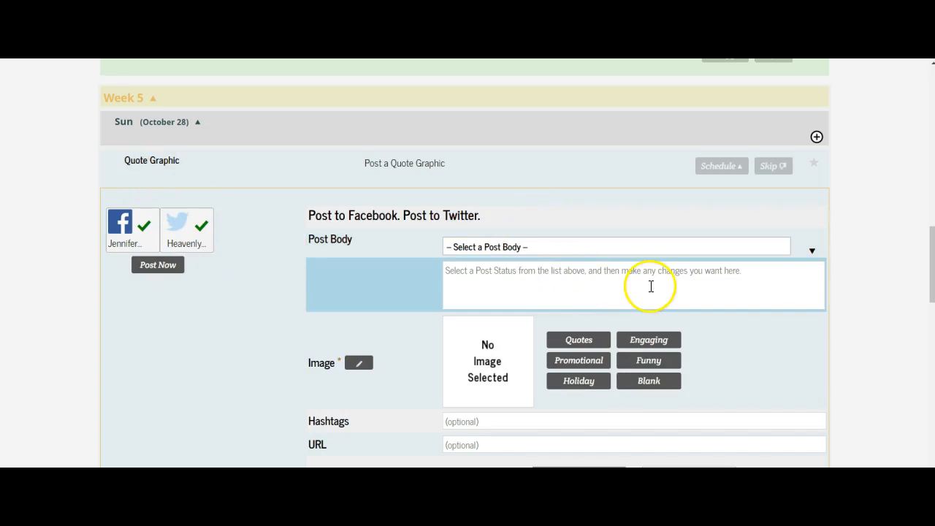
pyautogui.scroll(-1, 650, 286)
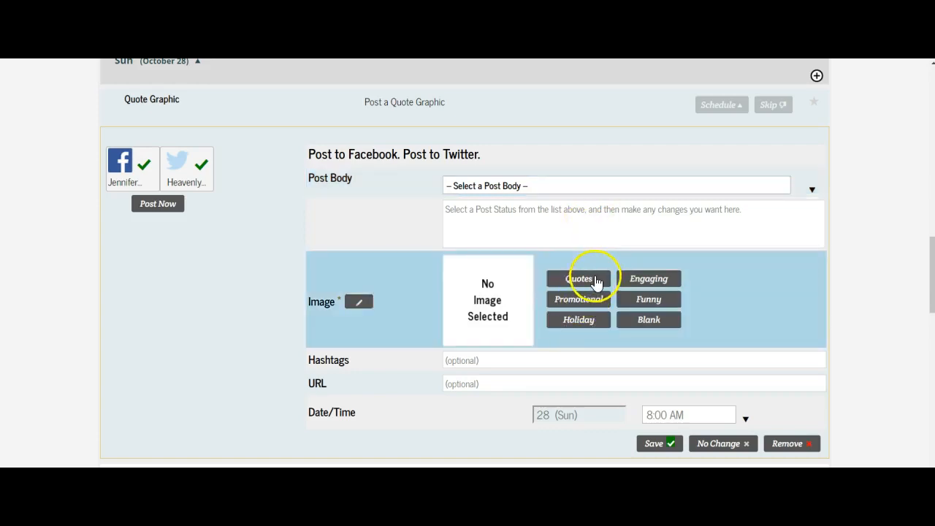
pyautogui.click(594, 278)
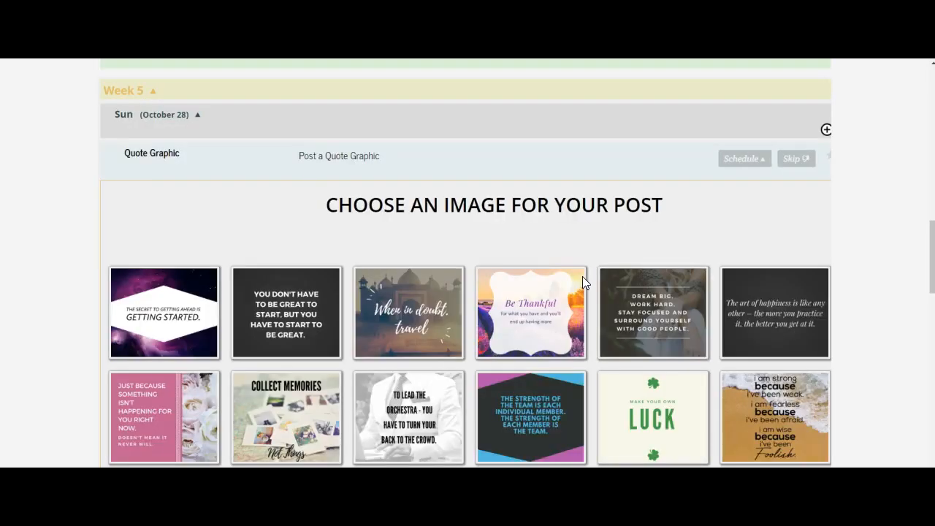
pyautogui.click(669, 227)
pyautogui.click(164, 320)
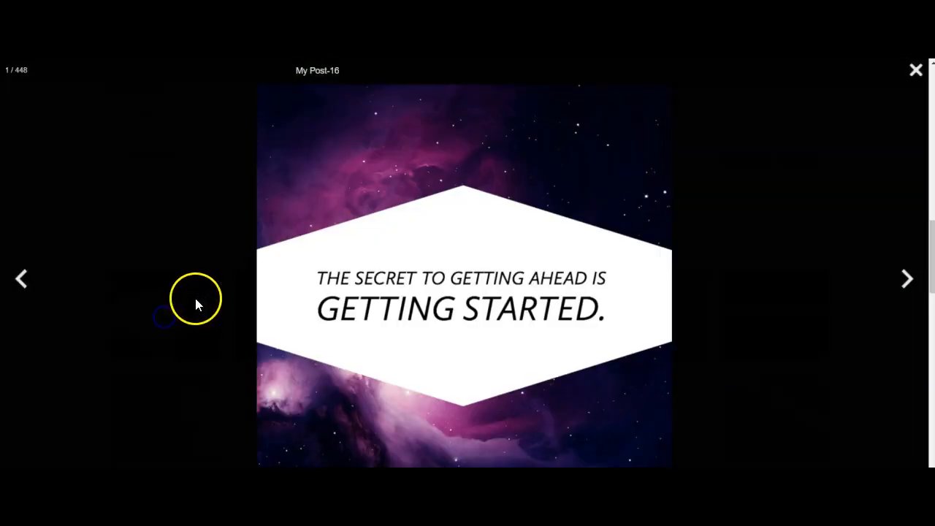
pyautogui.click(914, 72)
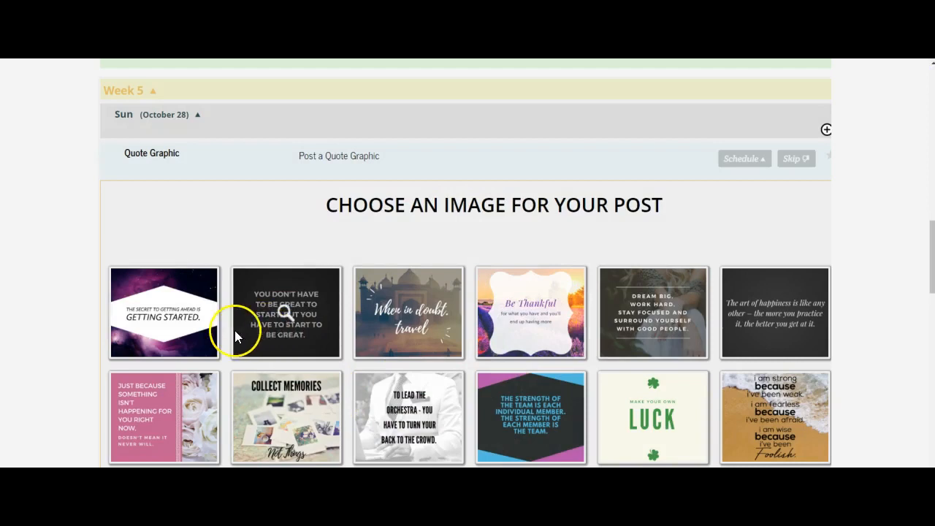
pyautogui.click(206, 356)
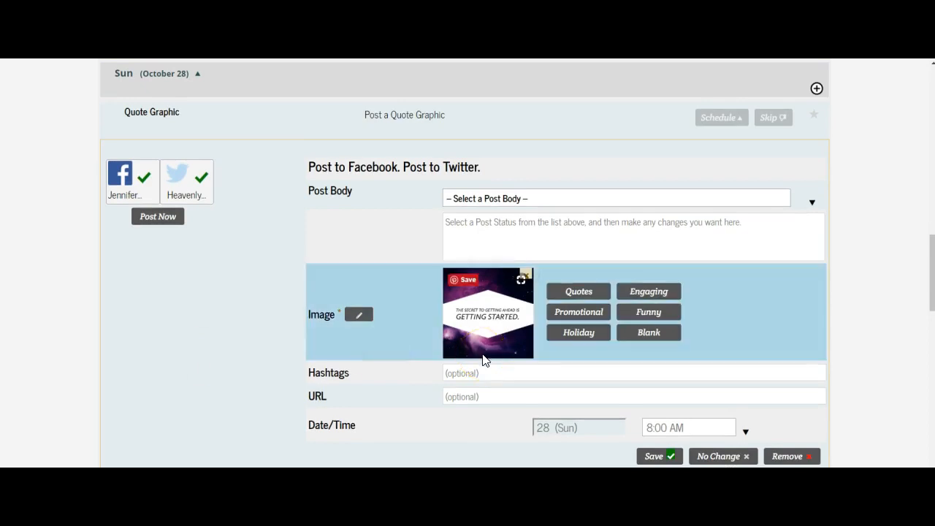
# Set the post body topic to "Go Get It!" and enter the hashtags #abundance #marketing #lawofattraction.
pyautogui.click(623, 202)
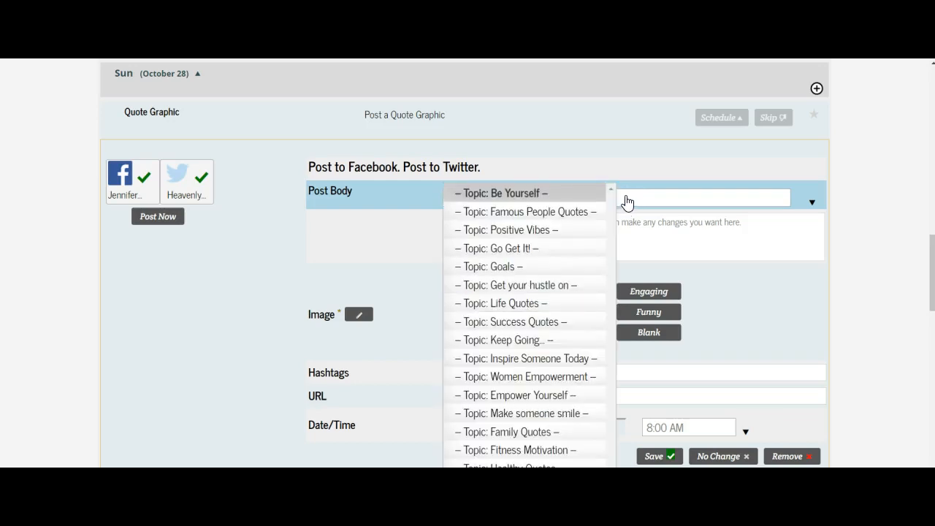
pyautogui.click(509, 250)
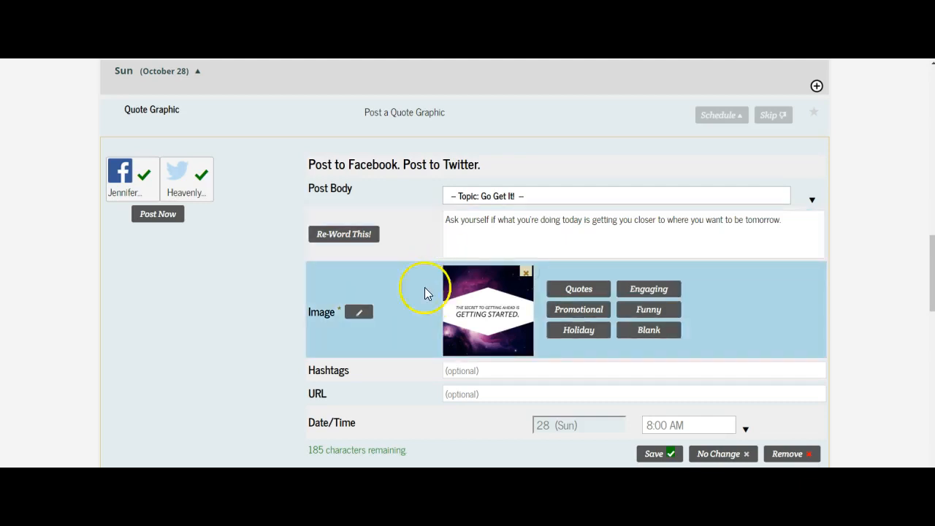
pyautogui.click(470, 369)
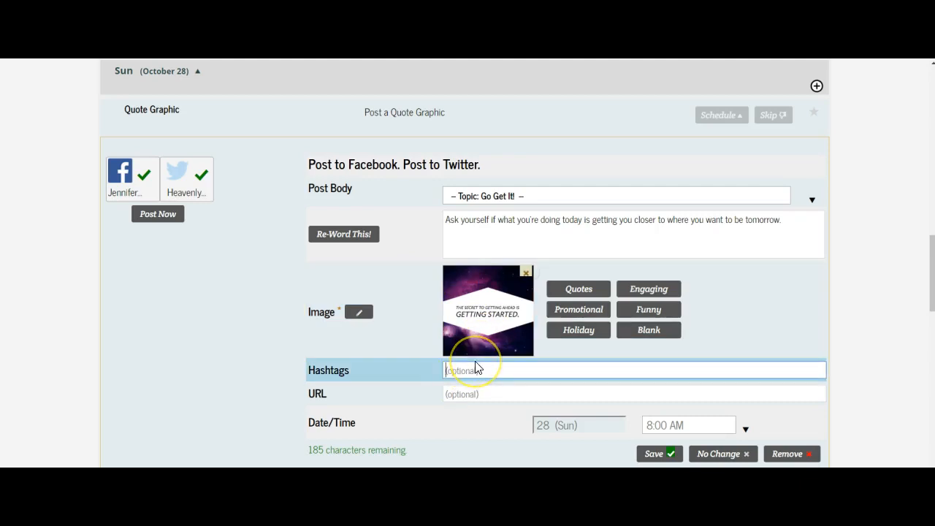
pyautogui.write('#abundance')
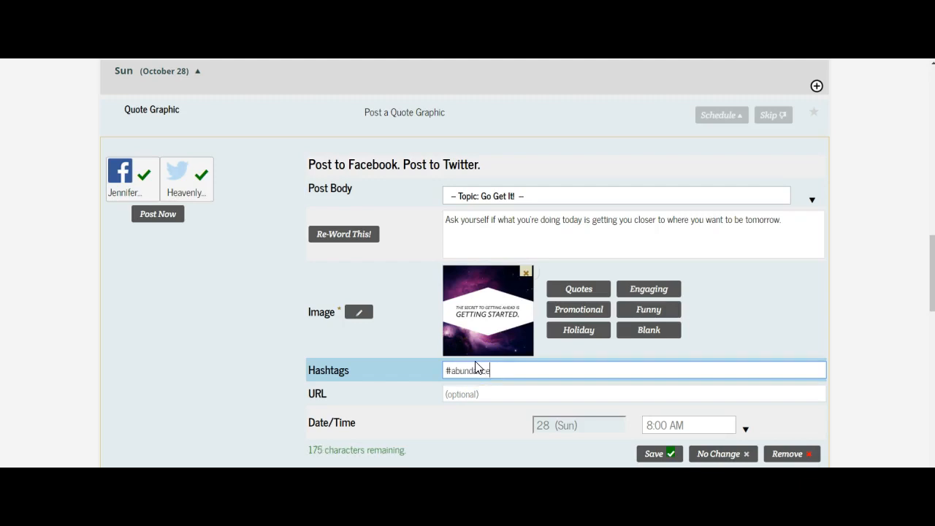
pyautogui.write(' #marketing')
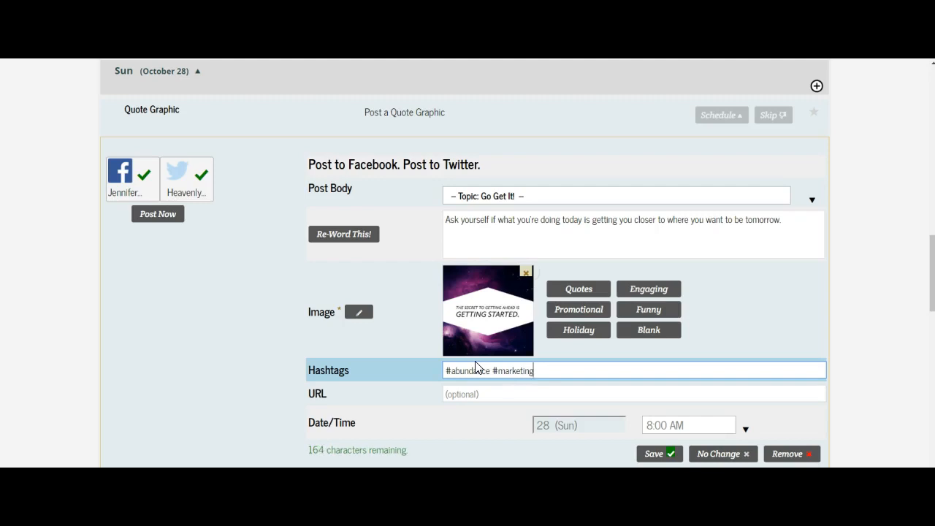
pyautogui.write(' #law')
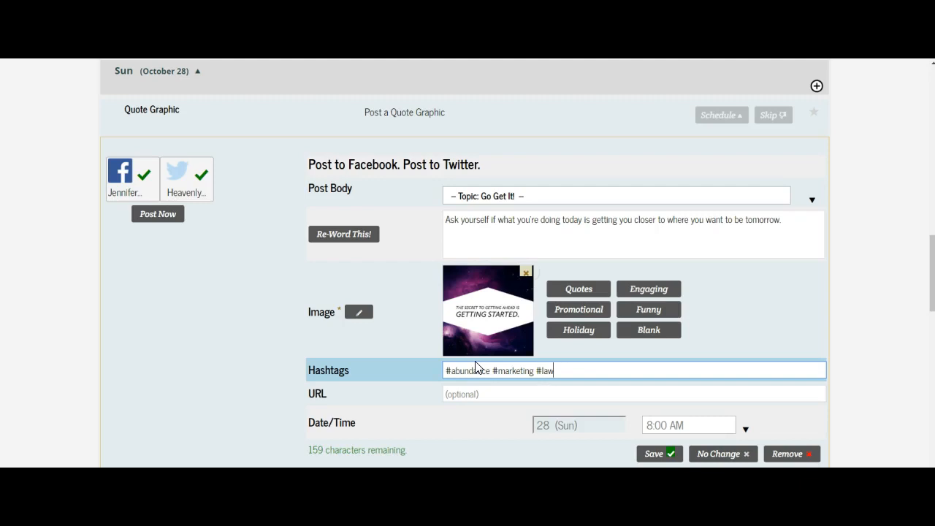
pyautogui.write('ofattraction')
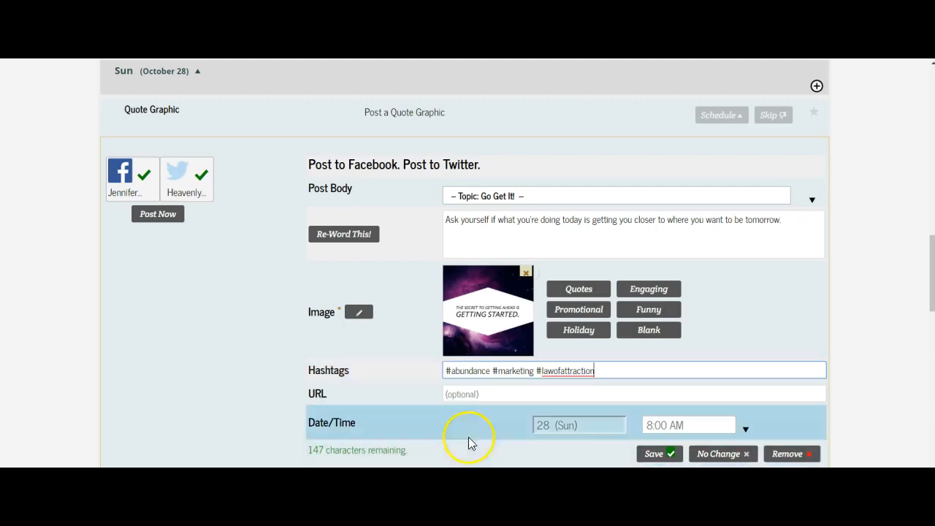
# Enter the business owner's website address as the post's URL.
pyautogui.click(464, 394)
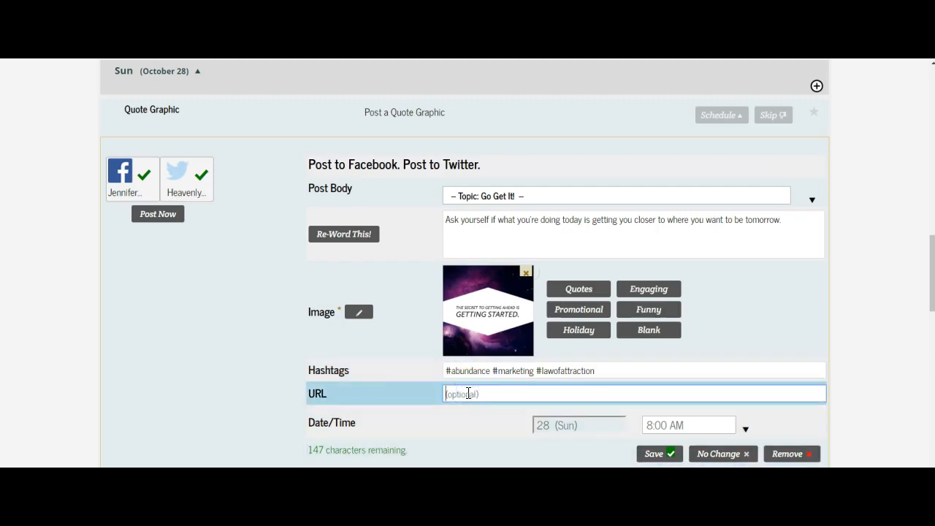
pyautogui.write('www.')
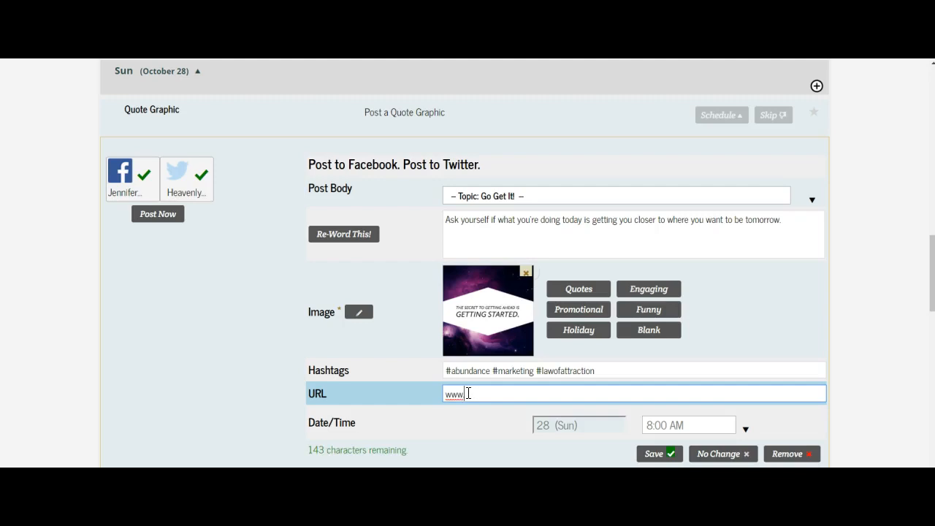
pyautogui.write('jenniferdawn.ca')
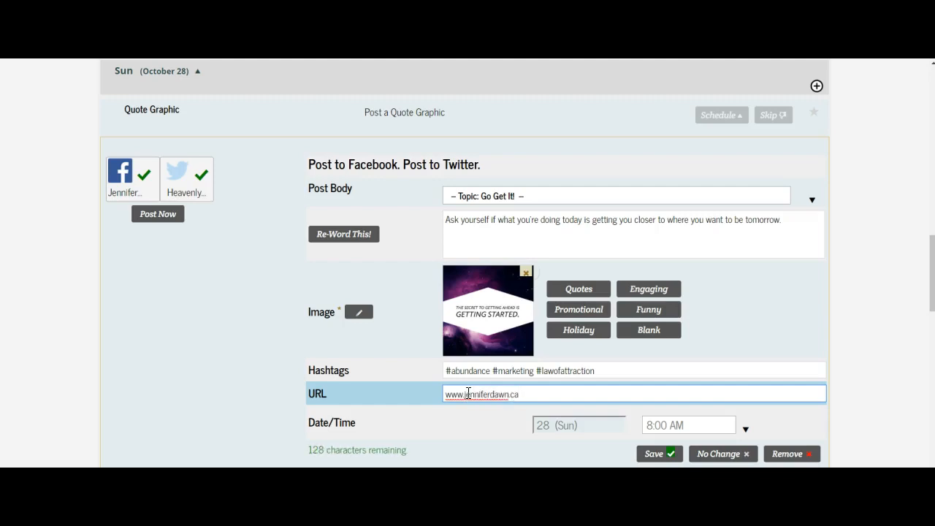
# Reword the post body until it reads "The harder you work for something, the greater you're going to feel when you achieve it.".
pyautogui.click(752, 224)
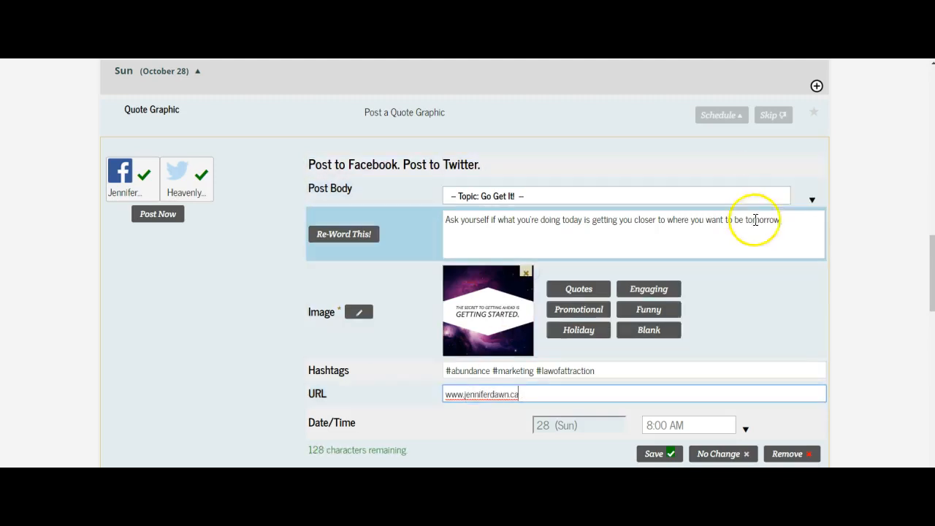
pyautogui.click(712, 242)
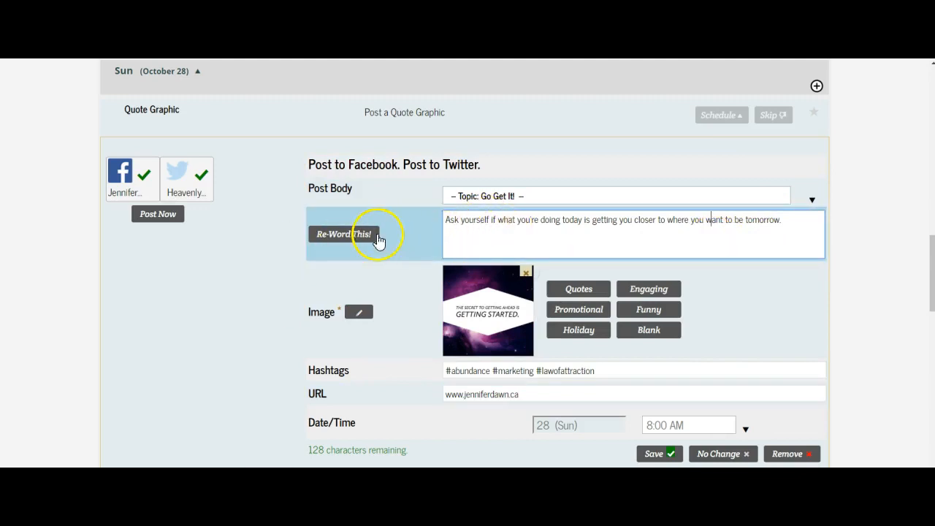
pyautogui.click(343, 244)
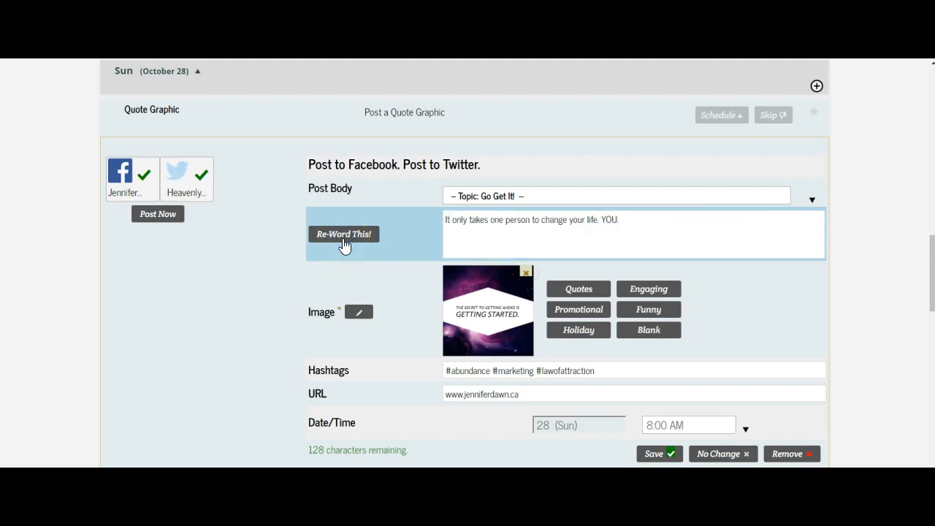
pyautogui.click(344, 244)
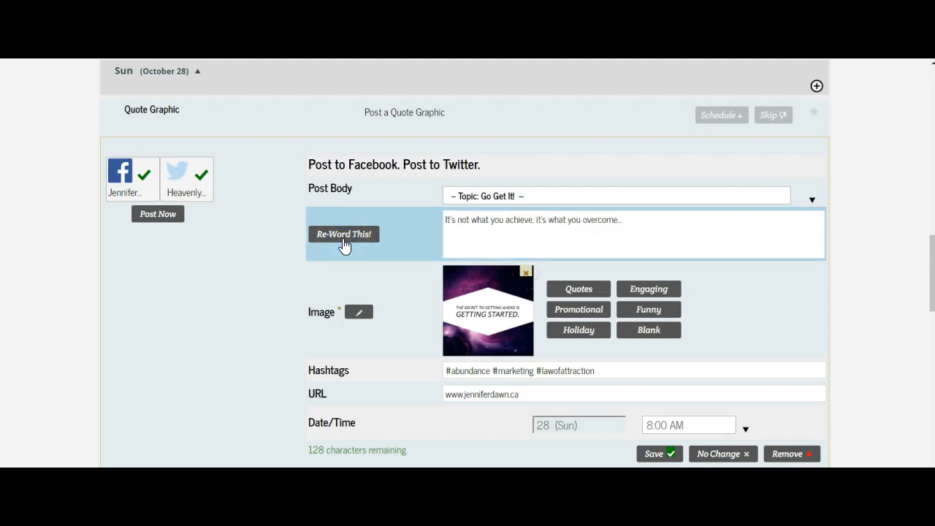
pyautogui.click(344, 243)
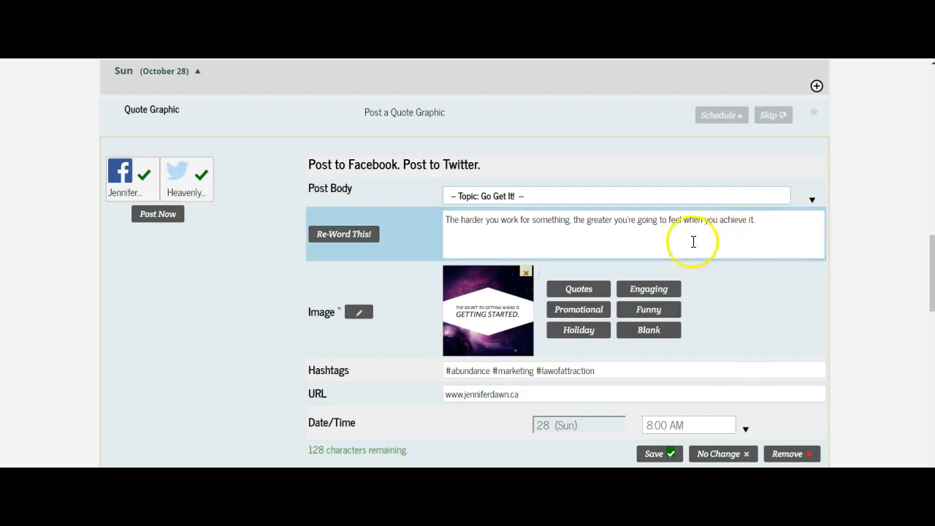
pyautogui.click(778, 234)
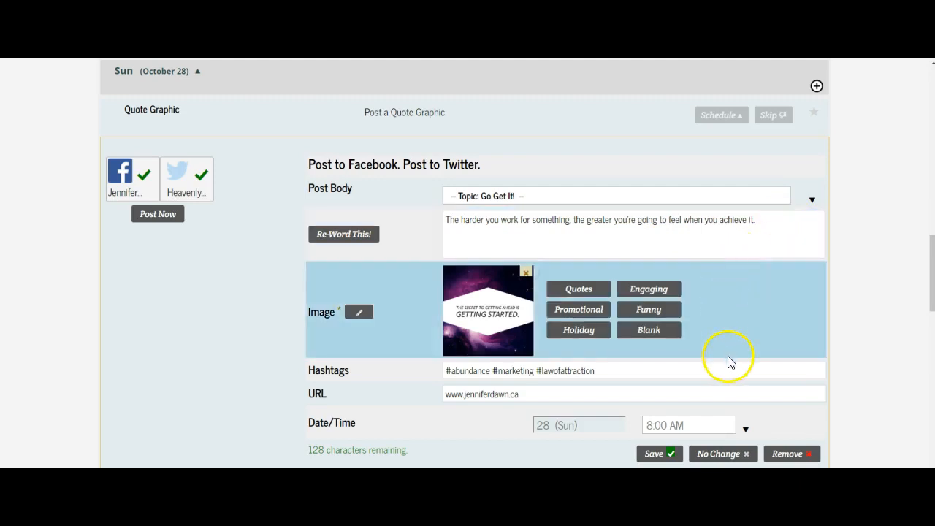
# Save the Quote Graphic post with its schedule on Sunday the 28th at 8:00 AM.
pyautogui.scroll(-1, 723, 361)
pyautogui.scroll(-1, 722, 333)
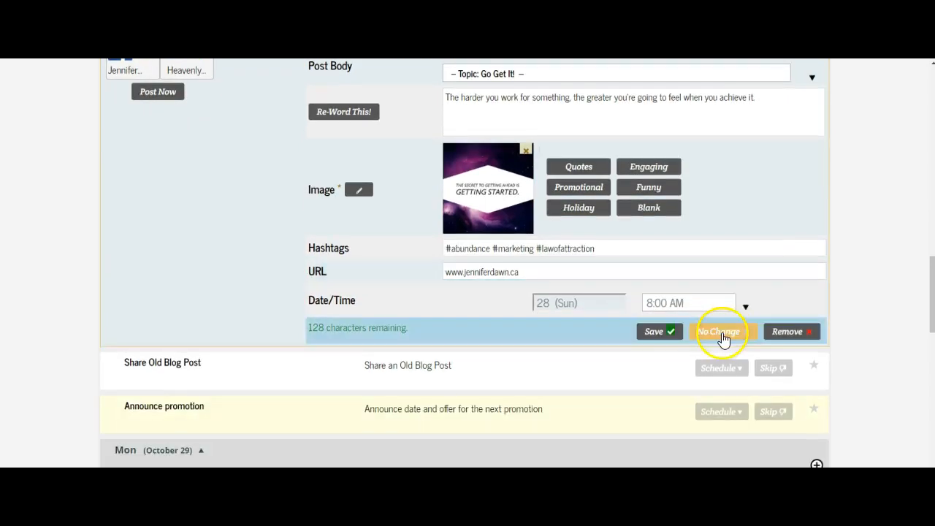
pyautogui.scroll(2, 723, 300)
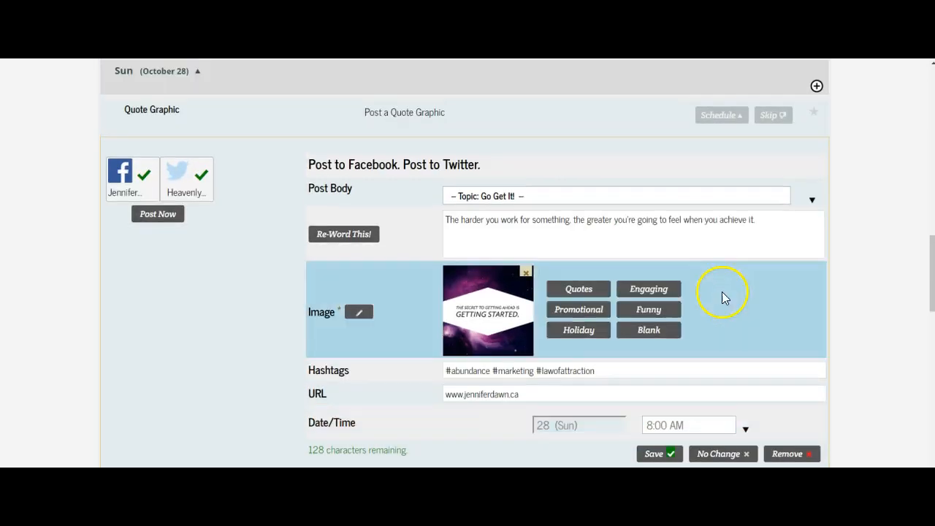
pyautogui.scroll(-1, 723, 297)
pyautogui.scroll(-1, 721, 292)
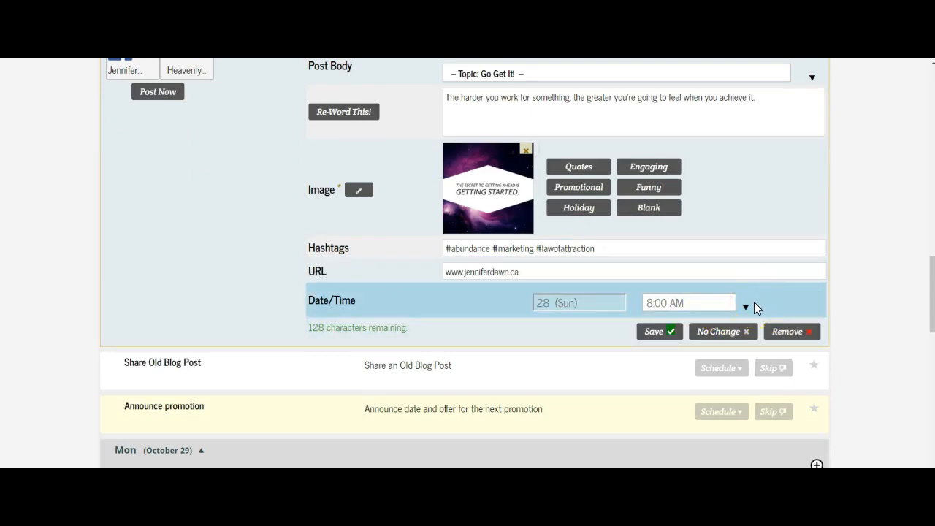
pyautogui.click(650, 334)
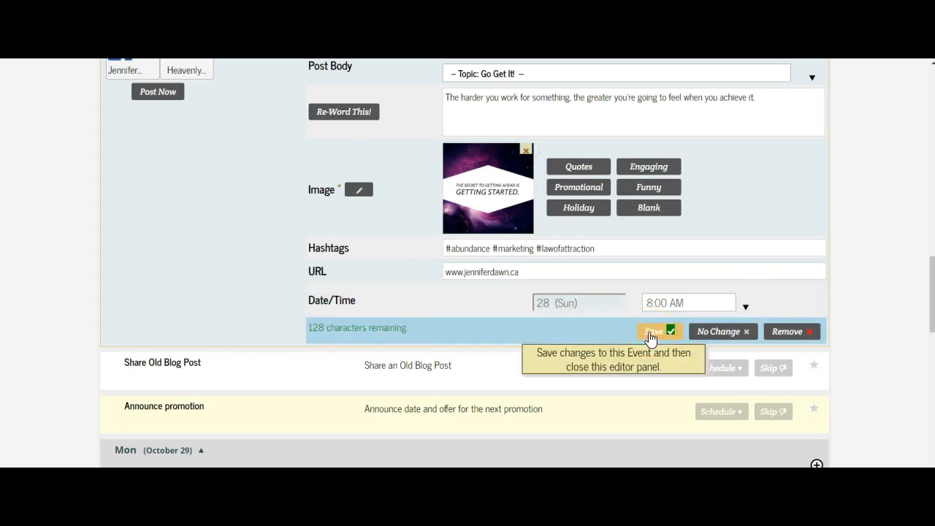
pyautogui.click(650, 336)
pyautogui.scroll(-1, 596, 349)
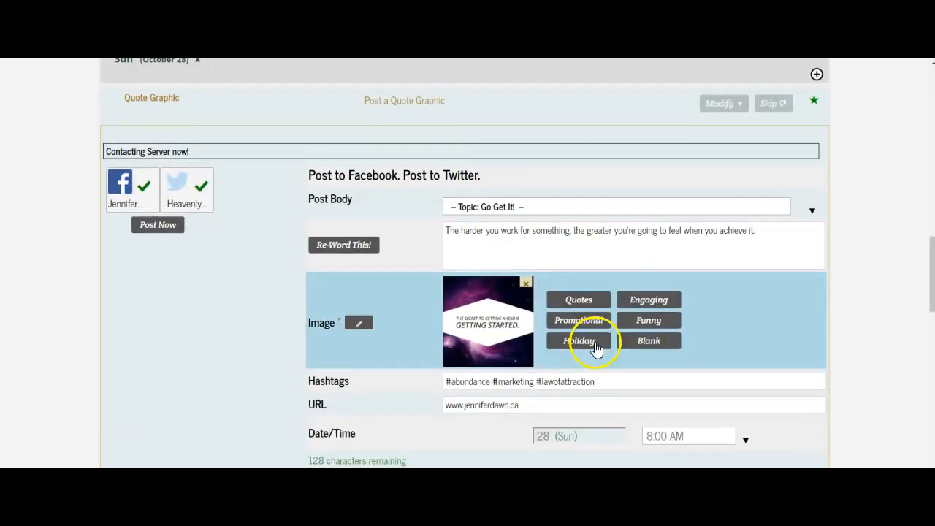
pyautogui.scroll(-3, 482, 380)
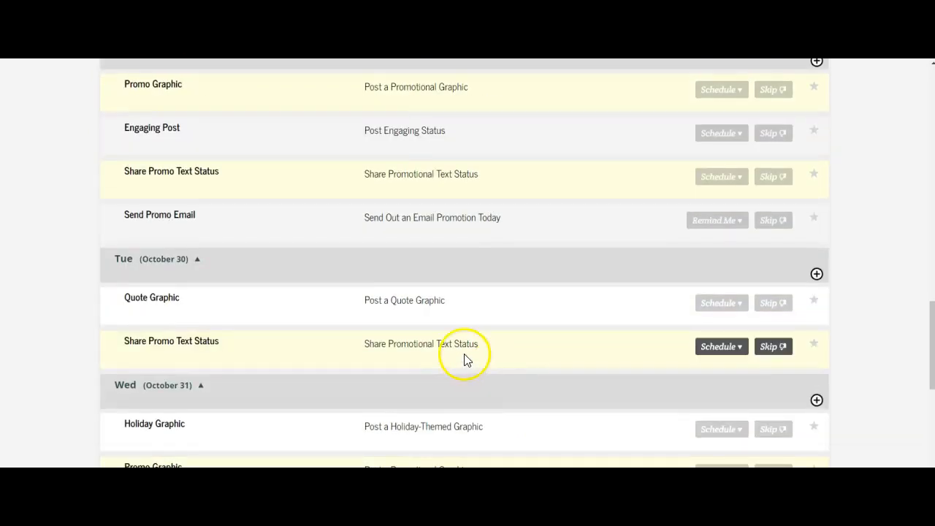
pyautogui.scroll(-2, 463, 354)
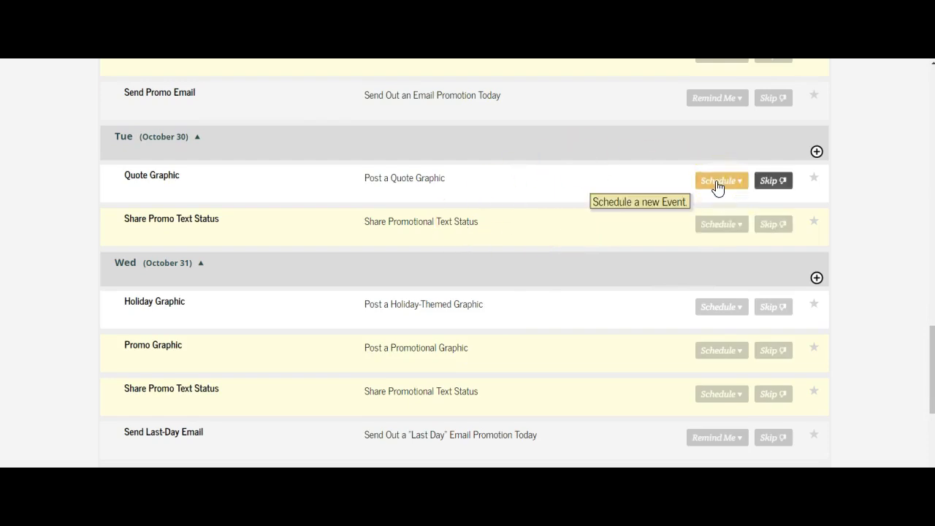
pyautogui.scroll(-2, 716, 186)
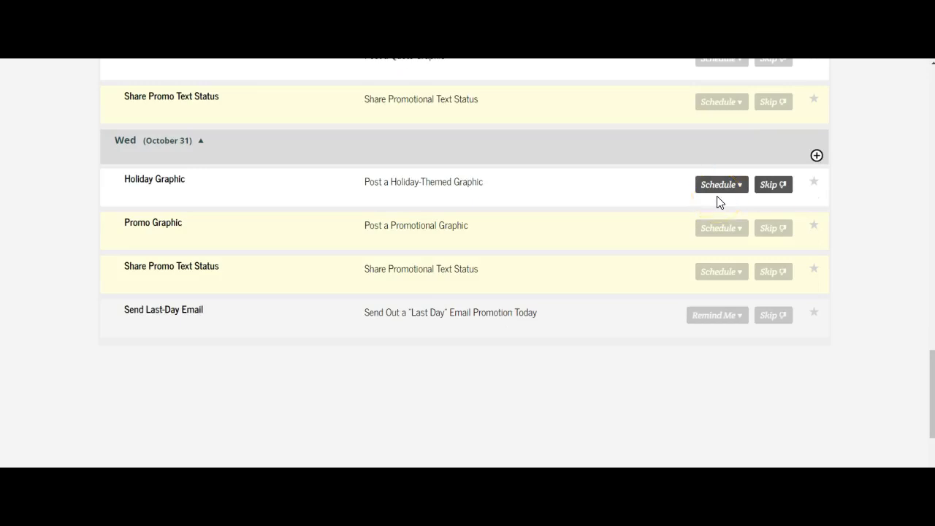
pyautogui.scroll(8, 718, 202)
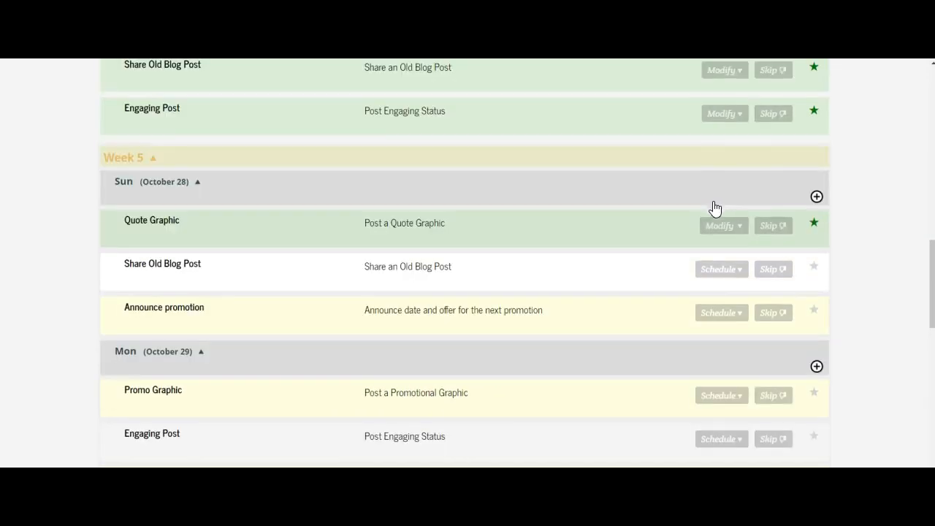
# Reopen the Quote Graphic post of Sunday, October 28 for modification and open its image for customizing.
pyautogui.click(705, 246)
pyautogui.click(712, 230)
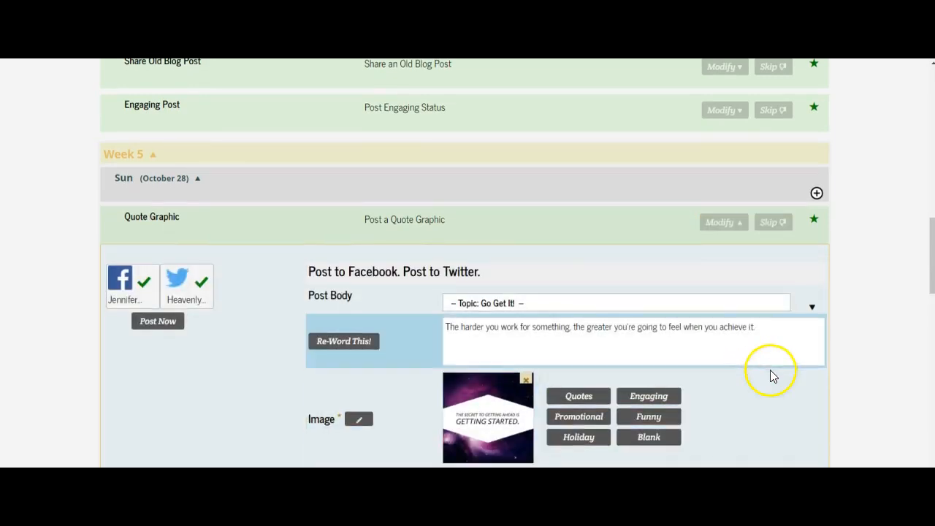
pyautogui.scroll(-2, 730, 376)
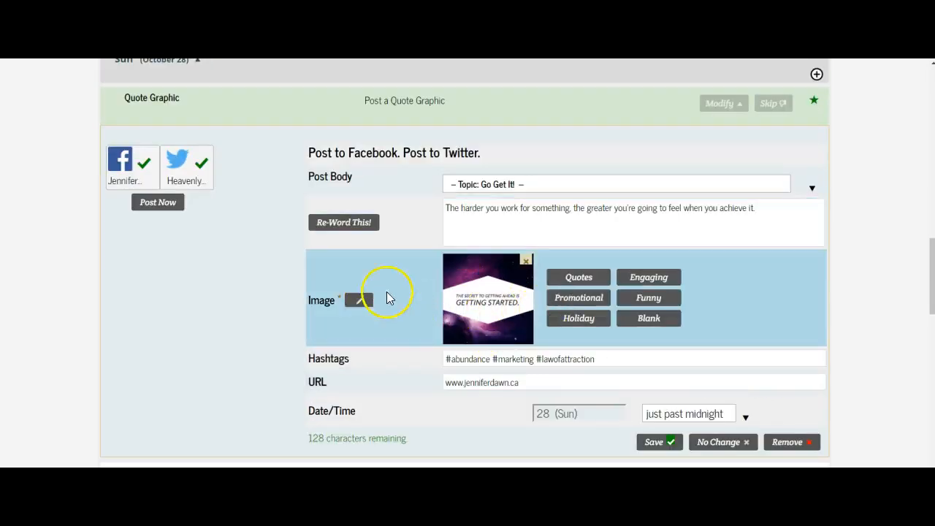
pyautogui.click(359, 301)
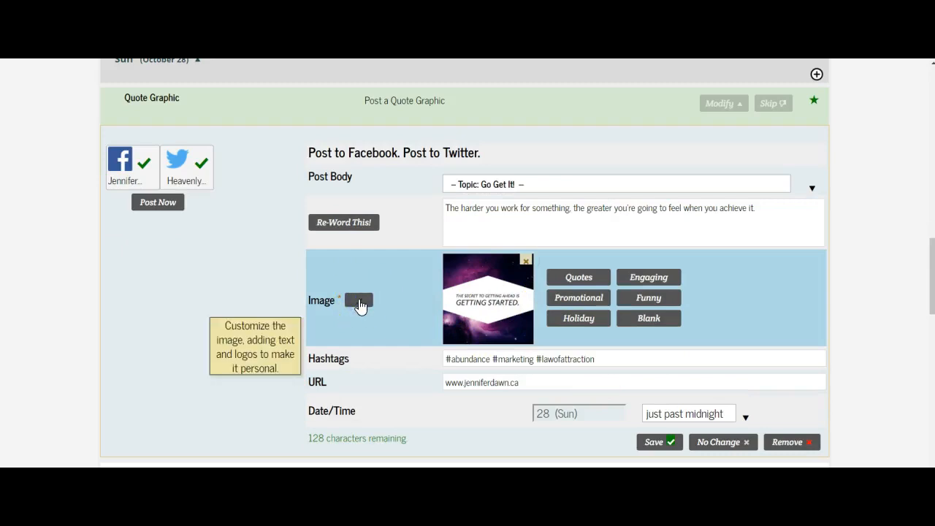
# Look over the image customizer's text, main image, top logo and bottom logo settings.
pyautogui.scroll(-3, 360, 307)
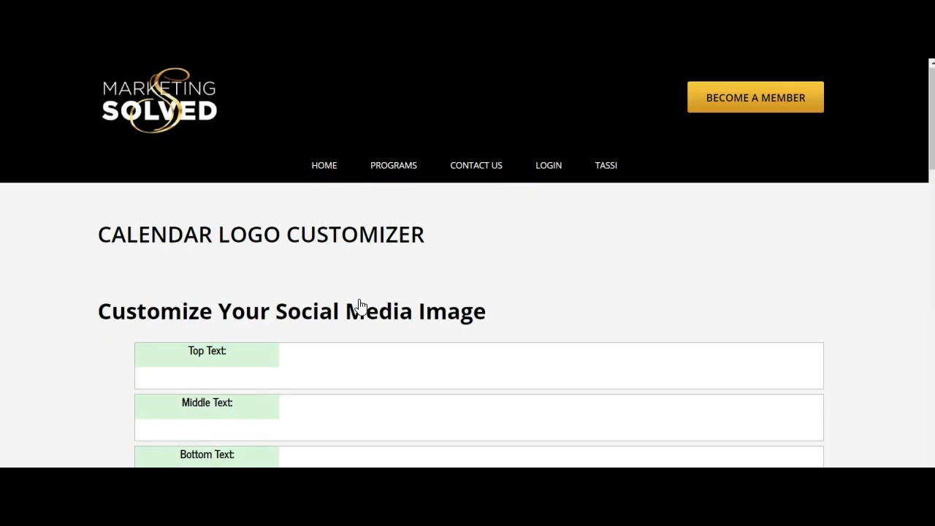
pyautogui.scroll(-3, 361, 306)
pyautogui.scroll(3, 361, 307)
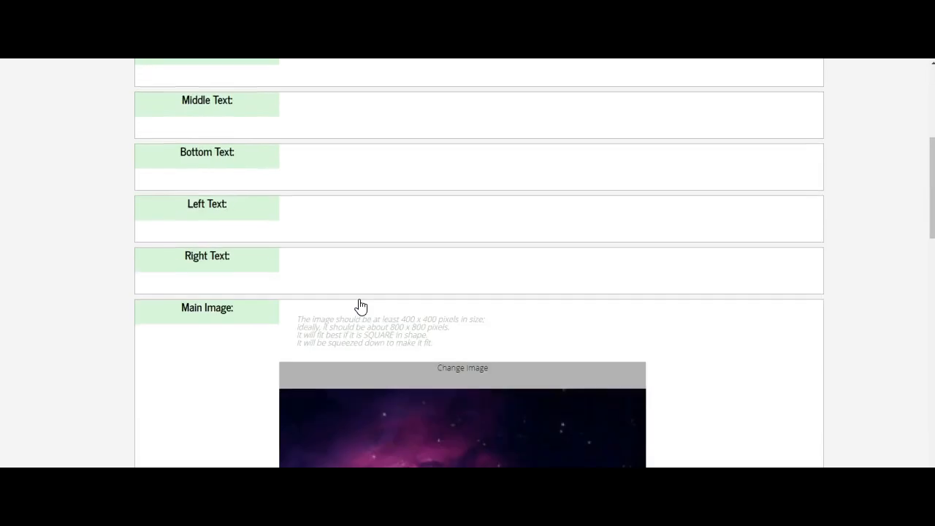
pyautogui.scroll(1, 361, 306)
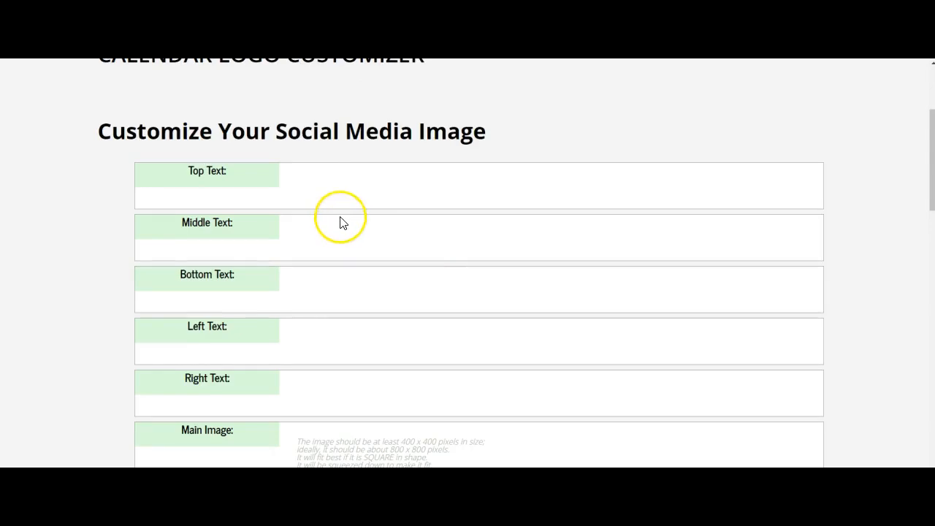
pyautogui.scroll(-1, 340, 222)
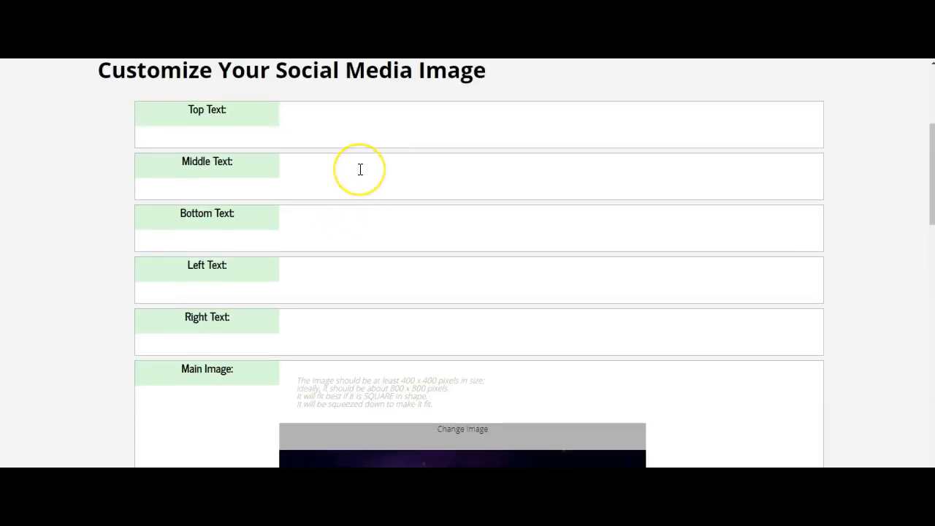
pyautogui.scroll(-4, 360, 170)
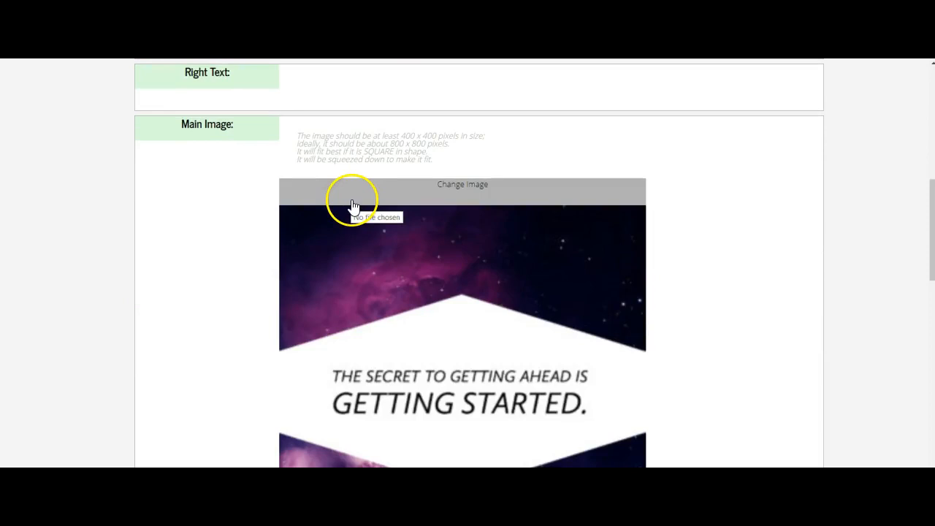
pyautogui.scroll(-9, 375, 255)
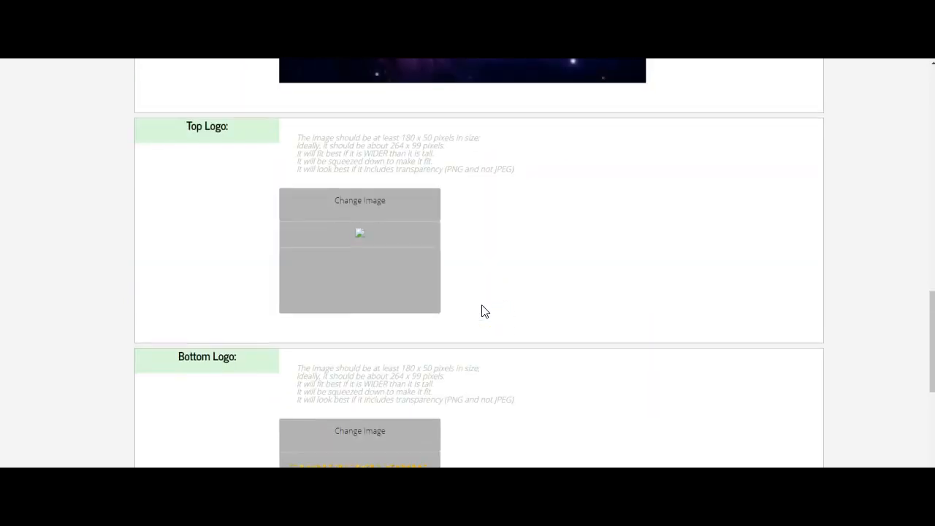
pyautogui.scroll(-4, 482, 311)
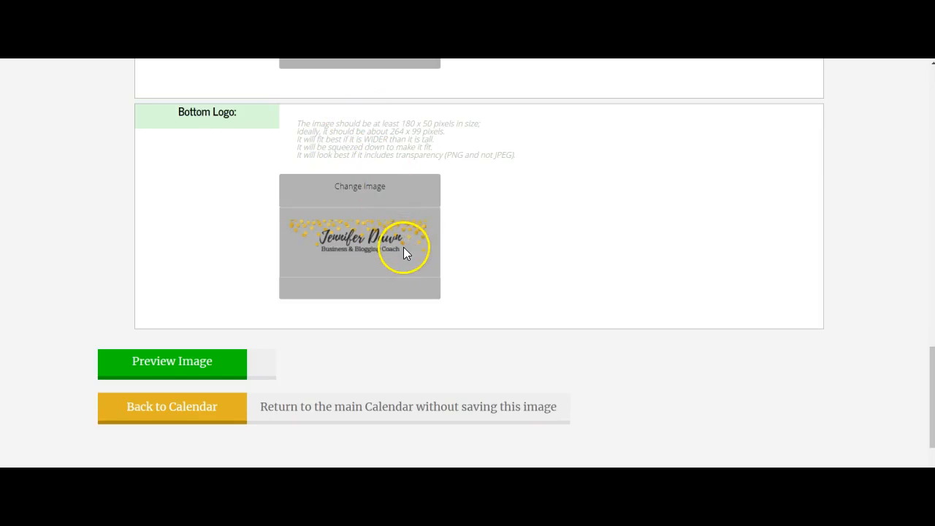
pyautogui.click(184, 379)
pyautogui.scroll(1, 205, 336)
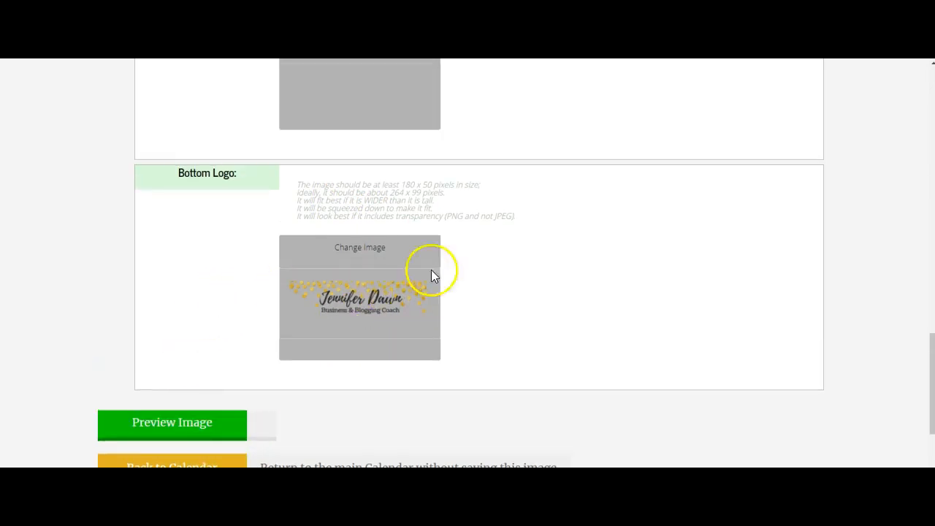
# Replace the bottom logo with the "business_&_blogging_coach_2_custom" PNG file from the Downloads folder.
pyautogui.click(368, 256)
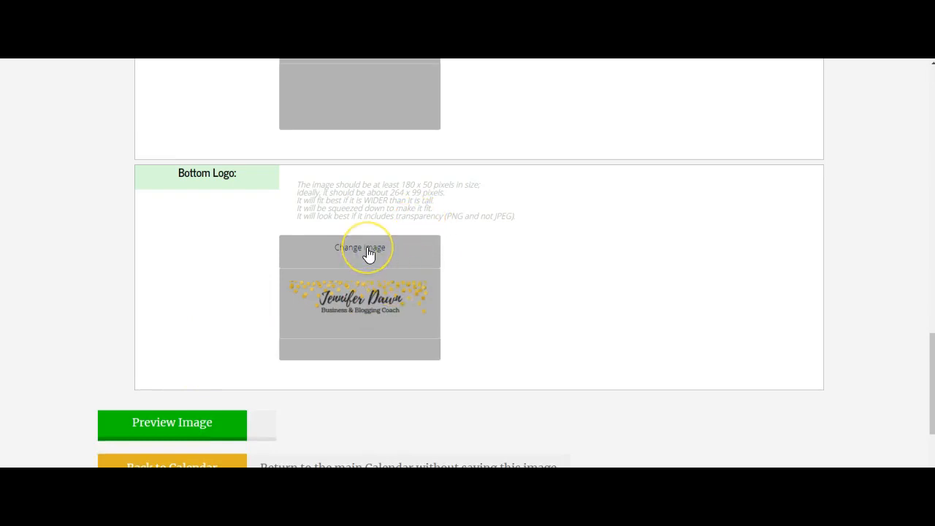
pyautogui.click(368, 254)
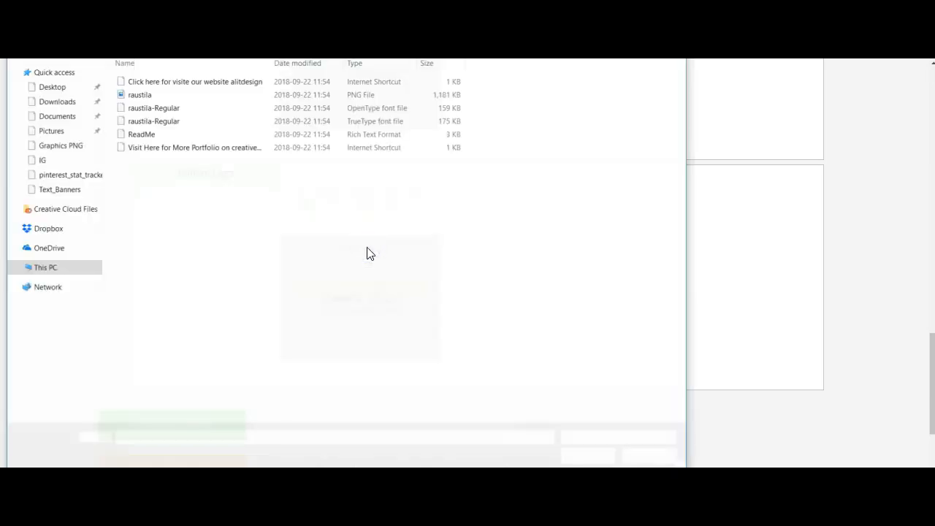
pyautogui.click(351, 254)
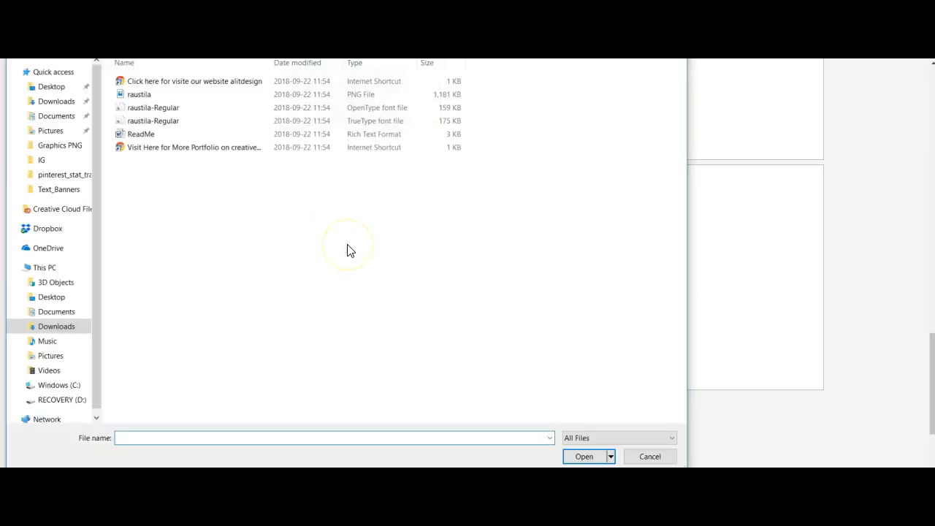
pyautogui.click(41, 314)
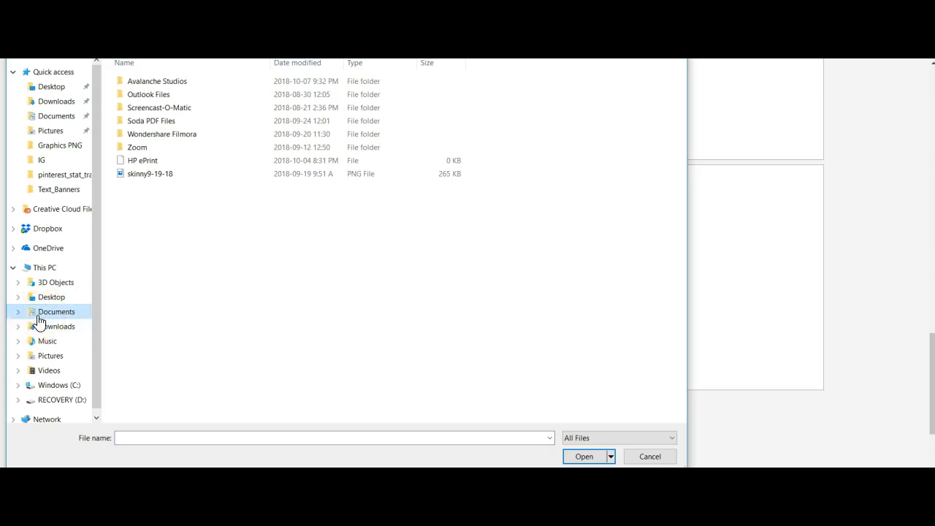
pyautogui.click(41, 327)
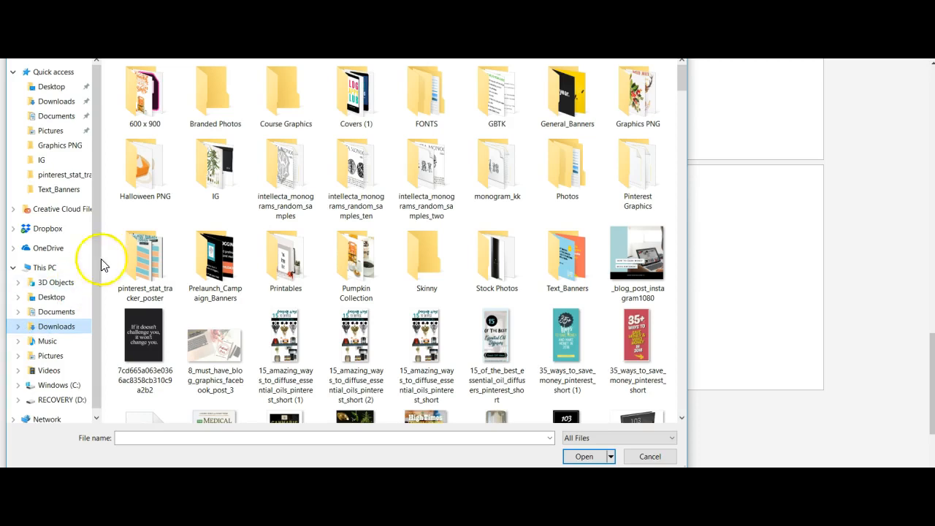
pyautogui.click(152, 437)
pyautogui.write('je')
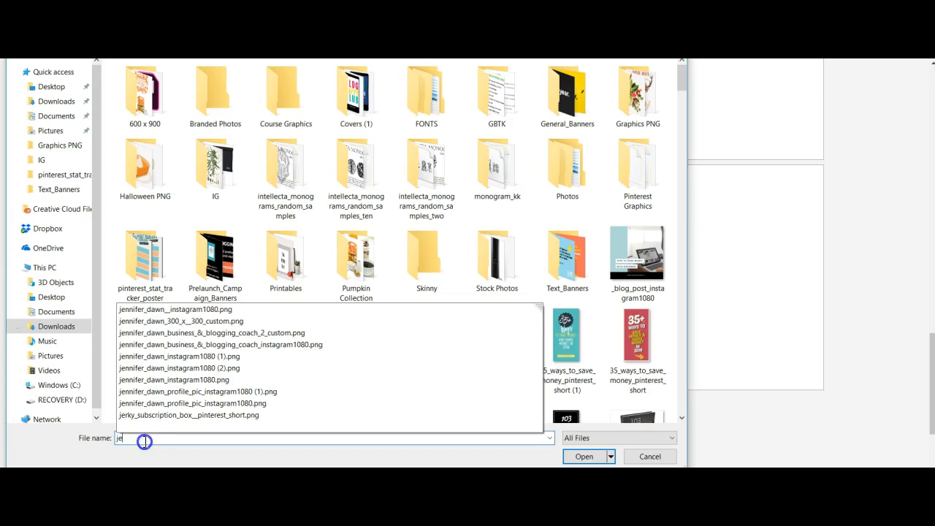
pyautogui.doubleClick(145, 441)
pyautogui.click(201, 332)
pyautogui.click(584, 456)
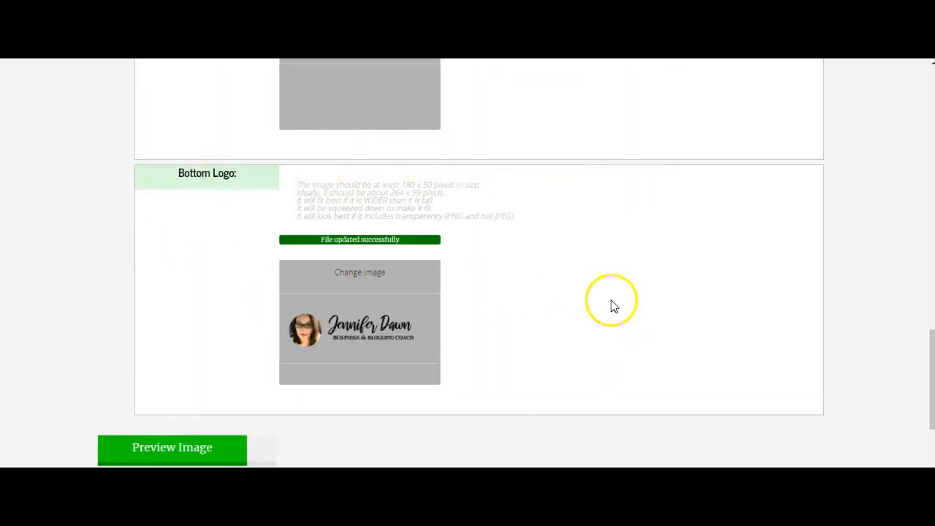
# Generate a preview of the customized quote image and inspect the new logo along its lower edge.
pyautogui.scroll(-3, 613, 307)
pyautogui.click(169, 304)
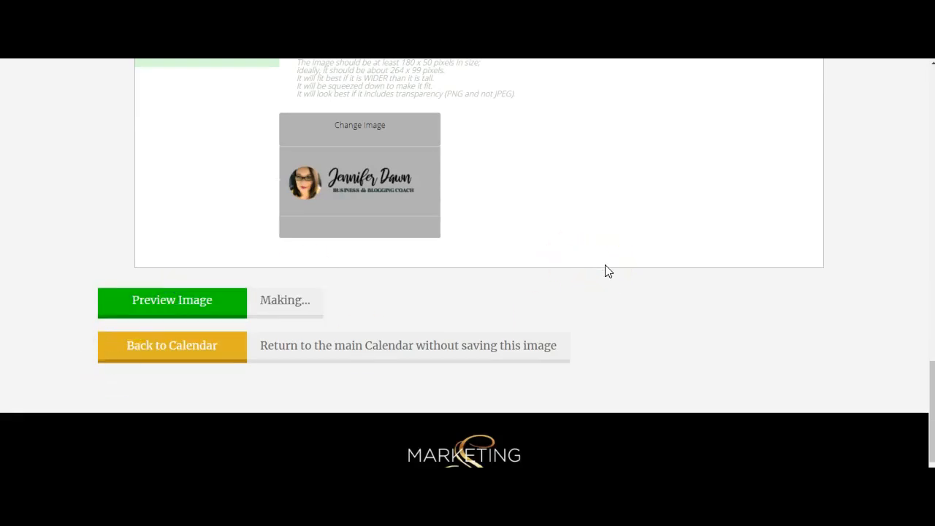
pyautogui.scroll(-1, 608, 270)
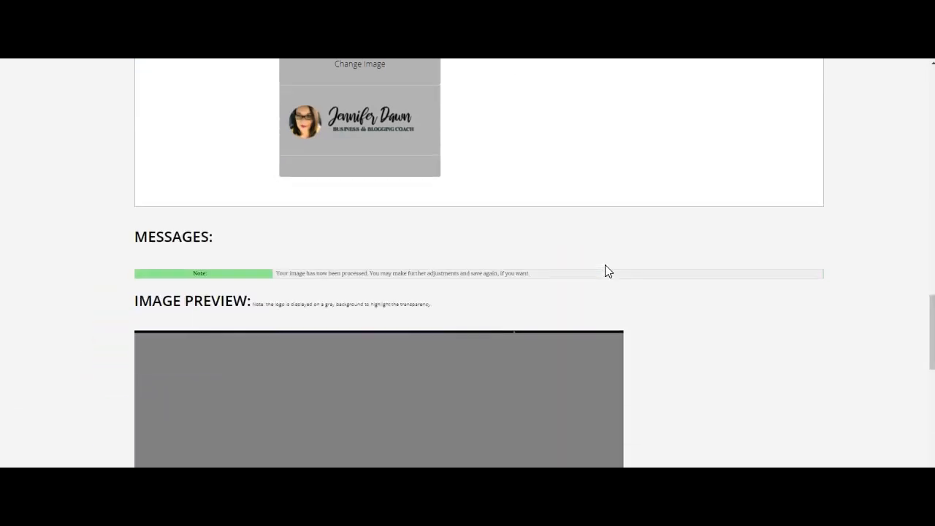
pyautogui.scroll(-3, 608, 270)
pyautogui.scroll(-3, 605, 271)
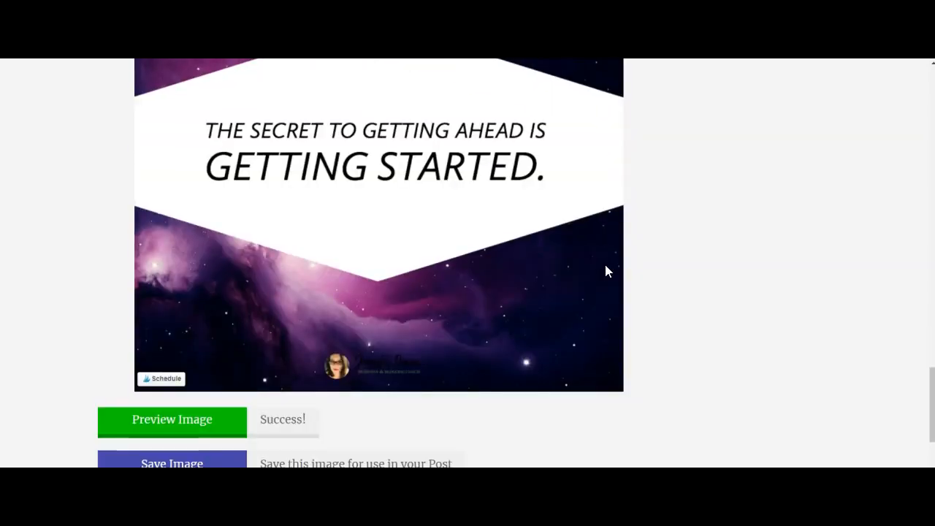
pyautogui.click(396, 373)
pyautogui.click(446, 357)
pyautogui.scroll(-2, 447, 361)
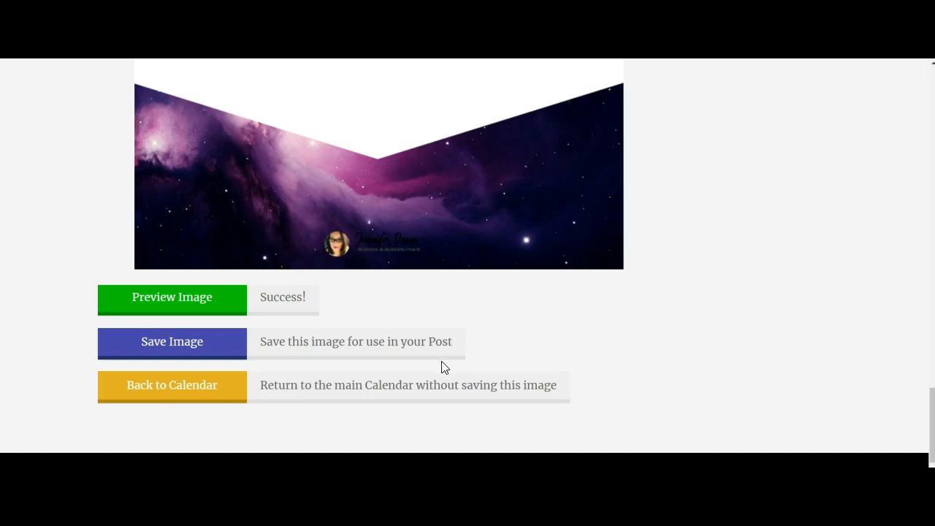
# Save the customized image for use in the post, and save the Quote Graphic post with it.
pyautogui.click(70, 354)
pyautogui.click(186, 350)
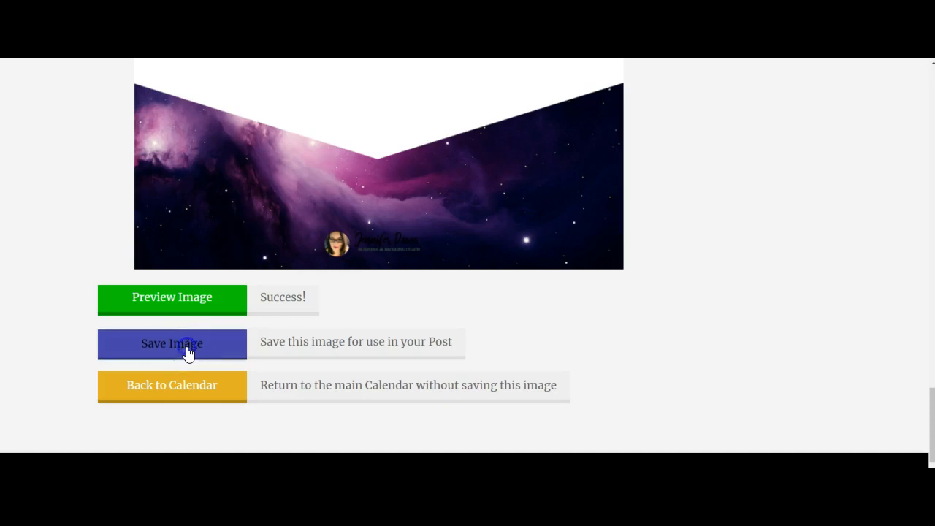
pyautogui.click(860, 369)
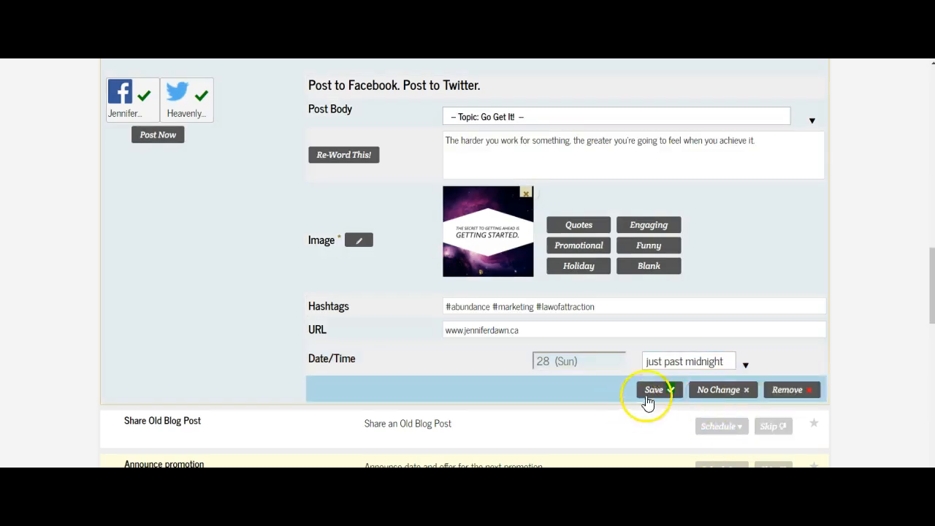
pyautogui.click(662, 389)
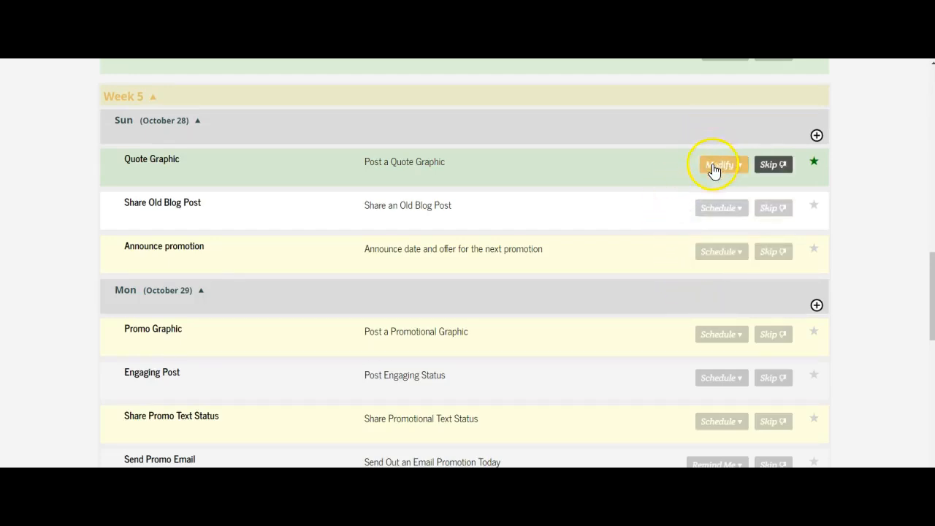
# Open the scheduling form for the Share Old Blog Post event on October 28 and start editing its post body text.
pyautogui.click(738, 216)
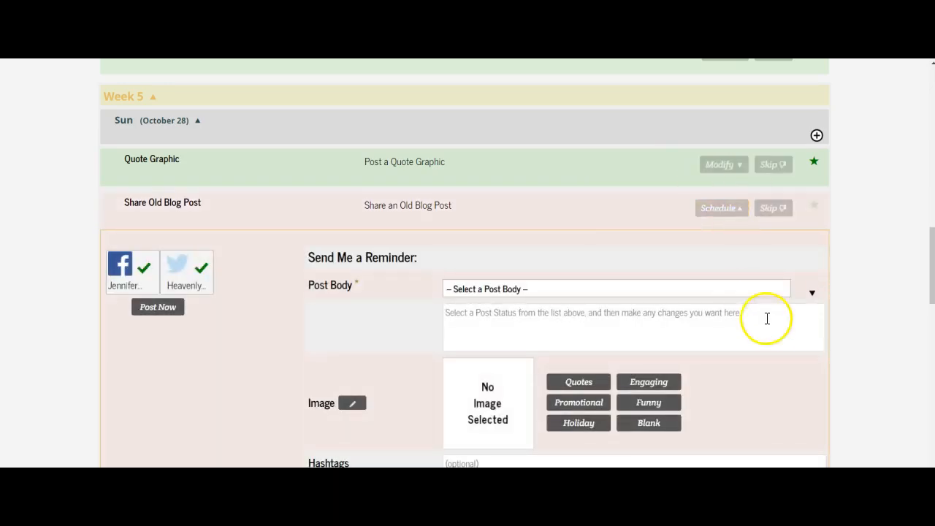
pyautogui.scroll(-3, 767, 321)
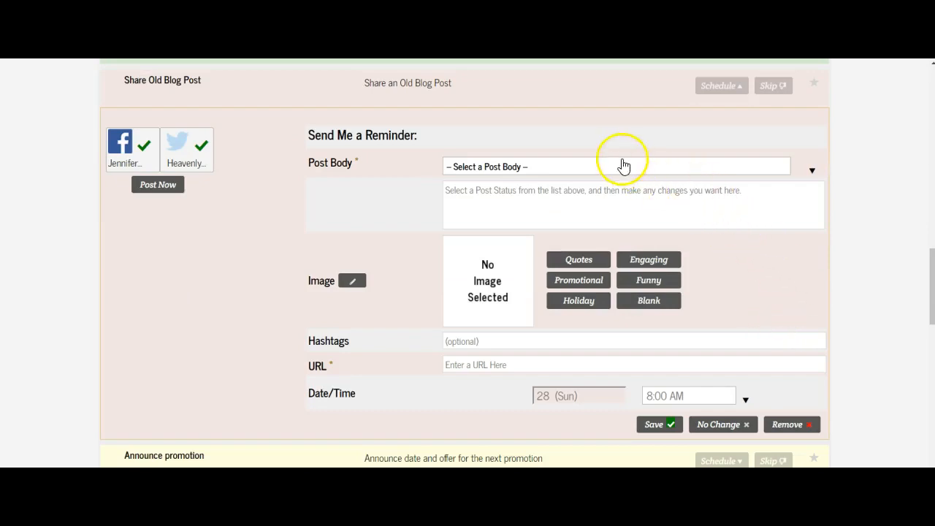
pyautogui.click(590, 198)
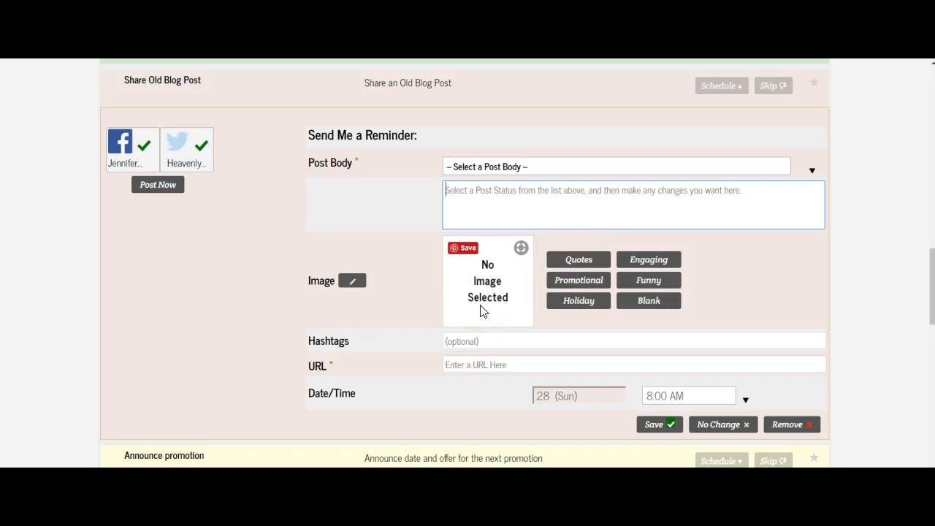
# Open the Quotes image gallery for the Share Old Blog Post event and look through the available graphics.
pyautogui.click(582, 268)
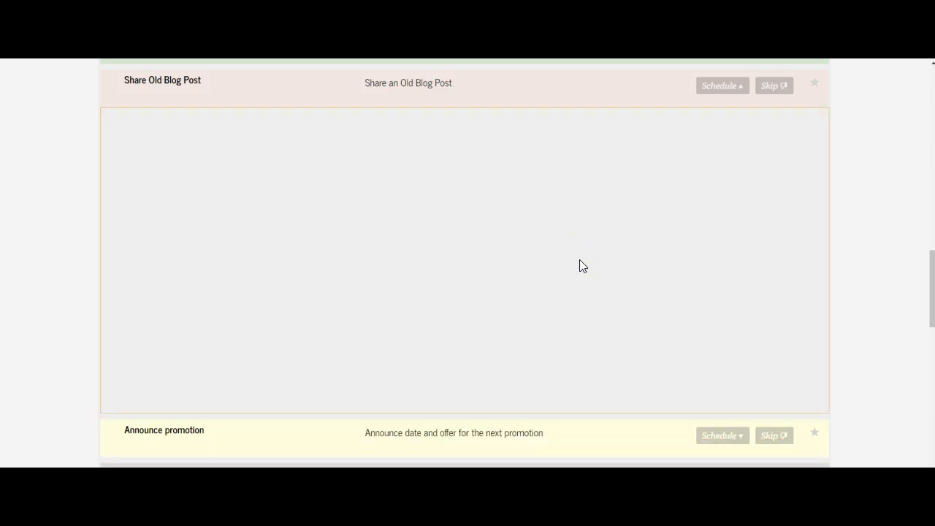
pyautogui.click(570, 259)
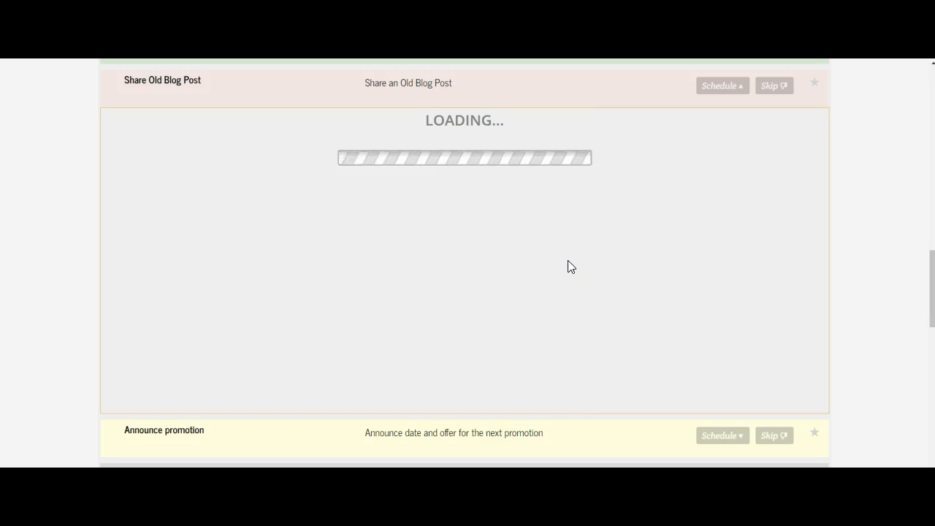
pyautogui.scroll(1, 567, 260)
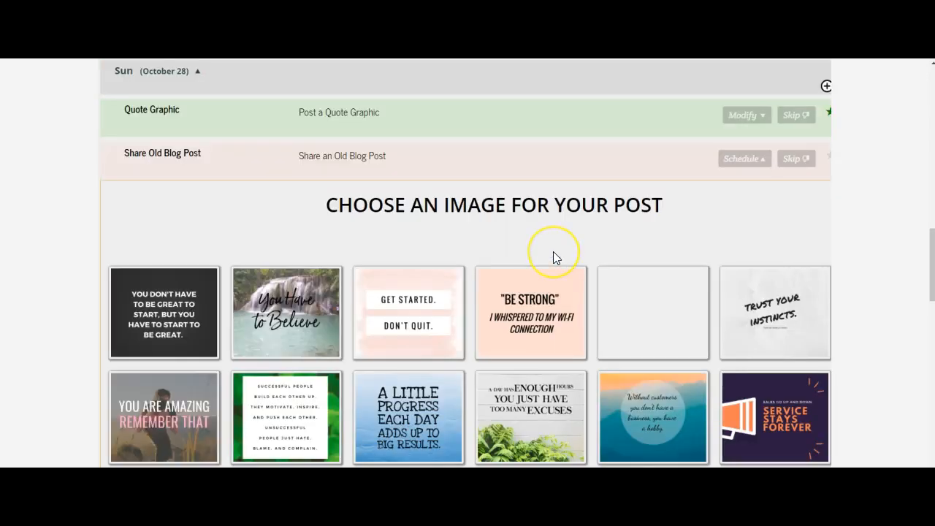
pyautogui.scroll(-2, 552, 251)
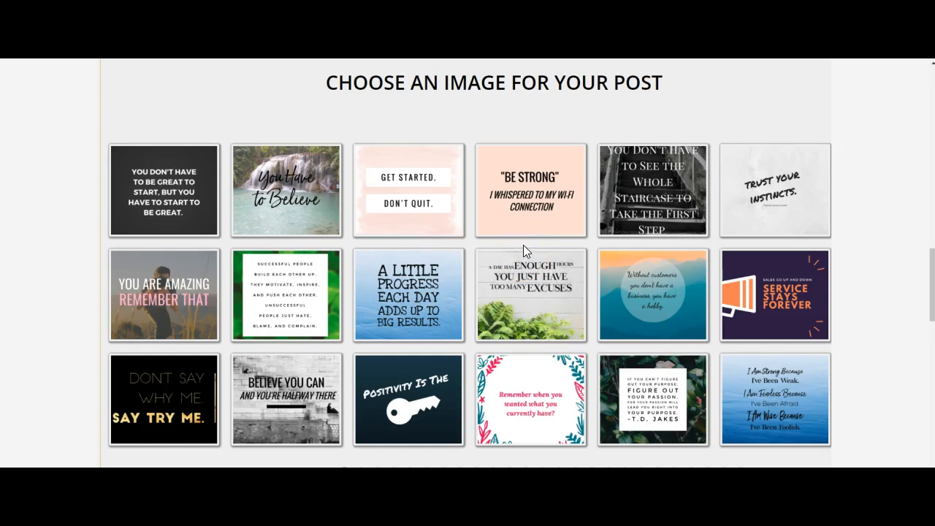
pyautogui.click(522, 248)
pyautogui.click(510, 253)
pyautogui.click(486, 285)
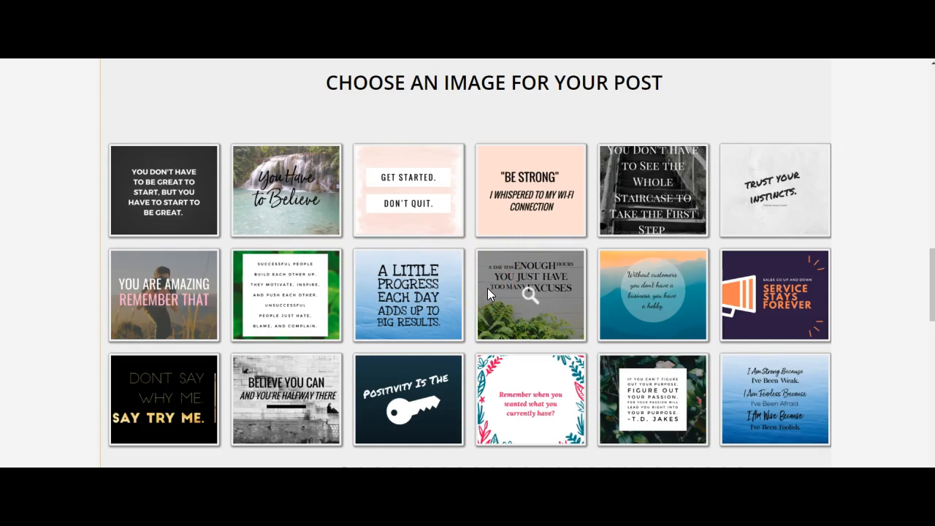
pyautogui.click(485, 291)
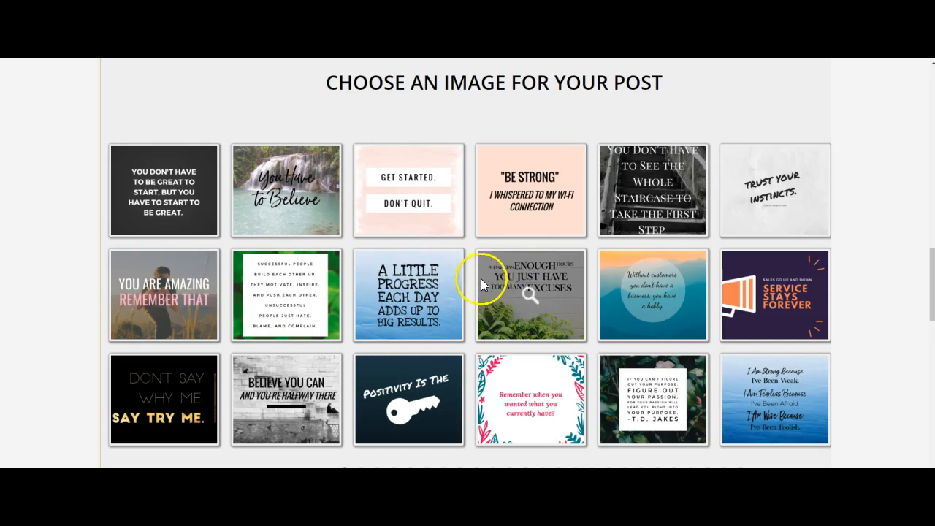